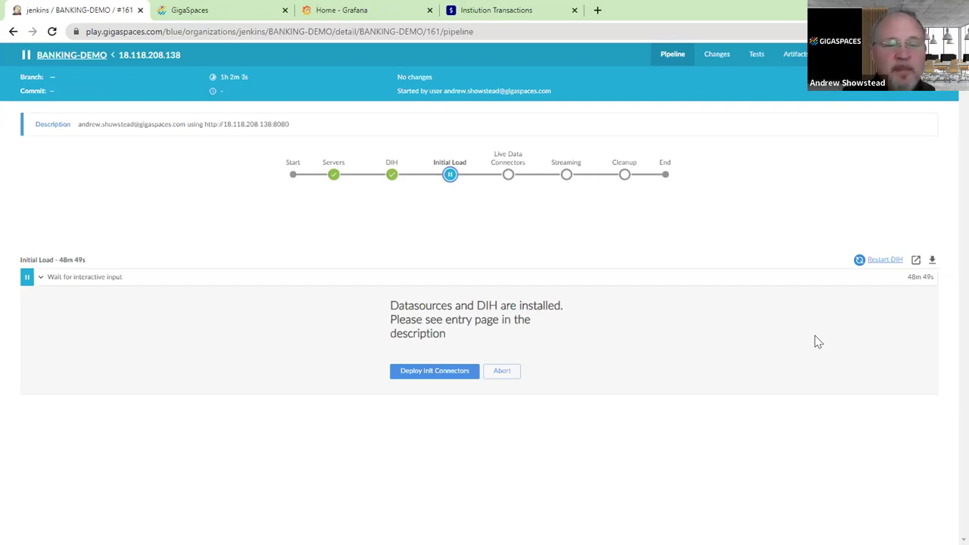
- Show the architecture slide, then approve Deploy Init Connectors in Jenkins to start Initial Load
click(233, 16)
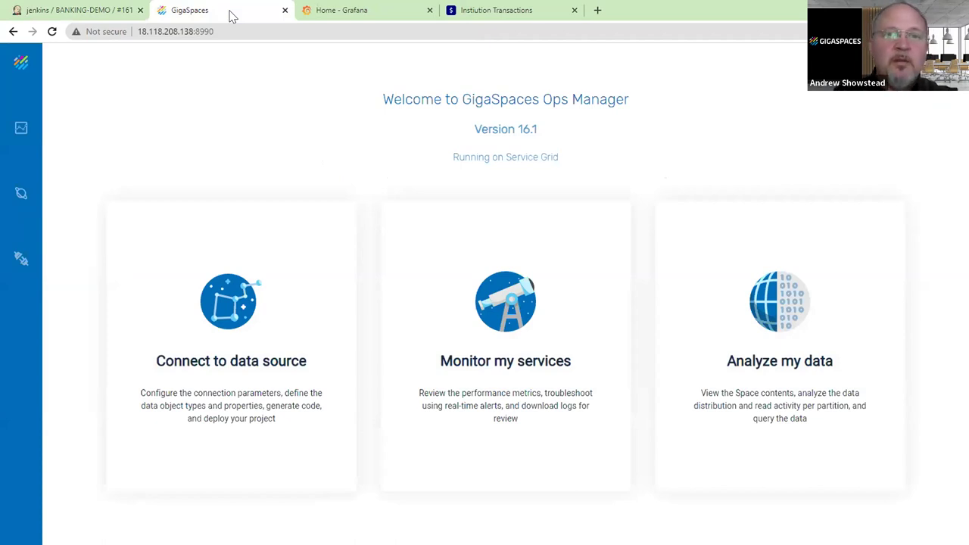
key(alt+Tab)
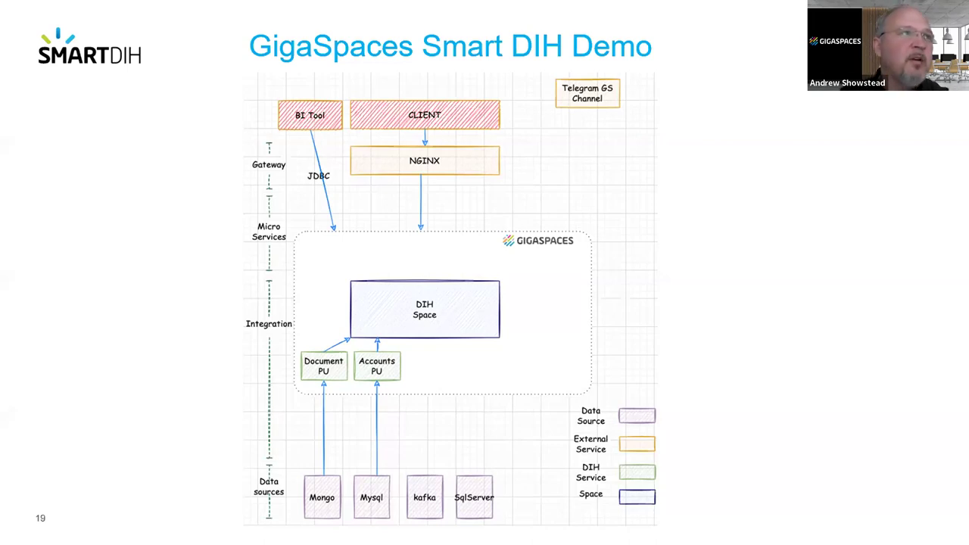
key(alt+Tab)
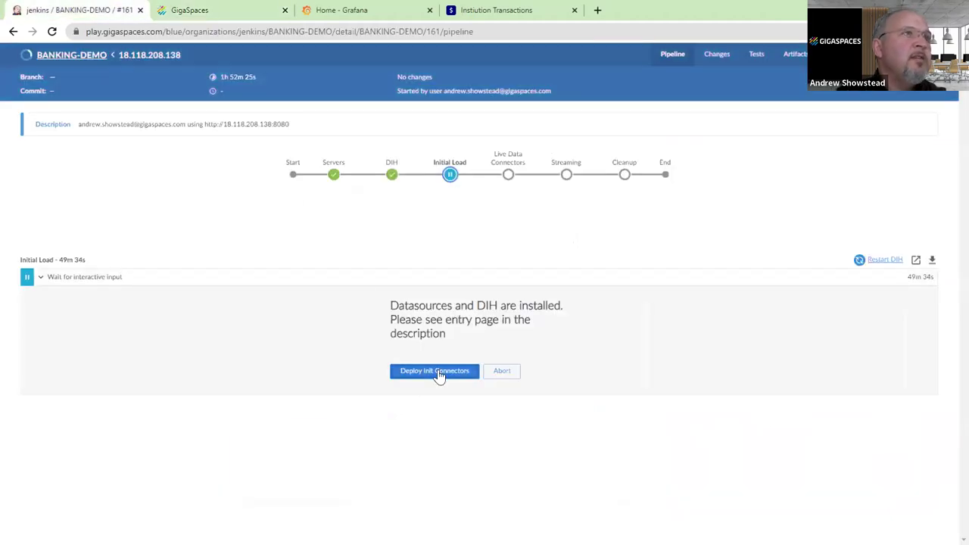
click(440, 371)
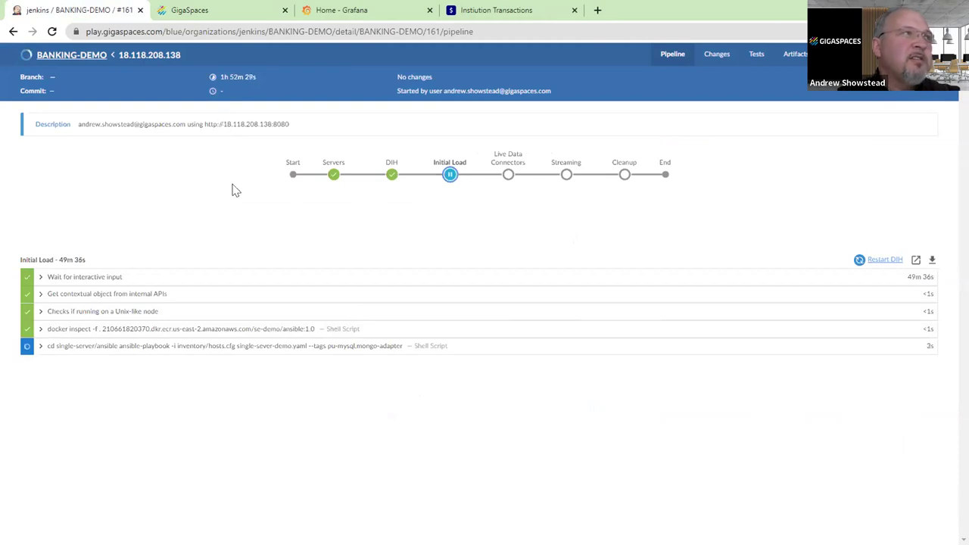
click(237, 10)
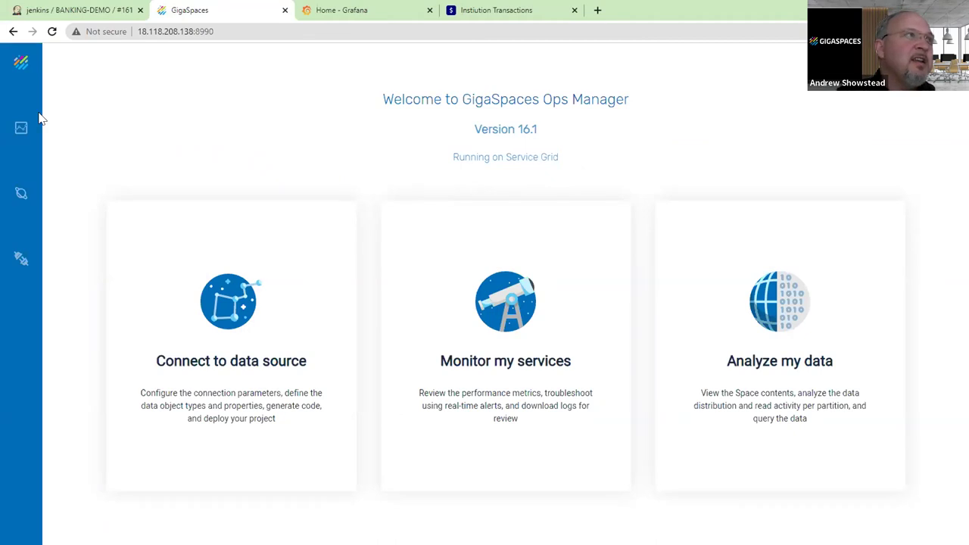
- Confirm the demo service's Instances table shows all 8 instances (4 primary, 4 backup) connected
click(21, 128)
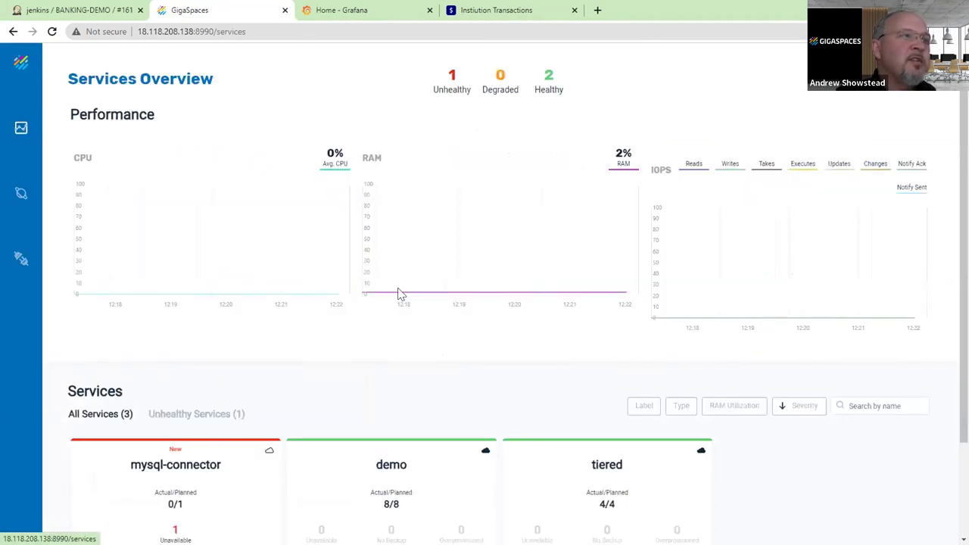
scroll(938, 262, down, 3)
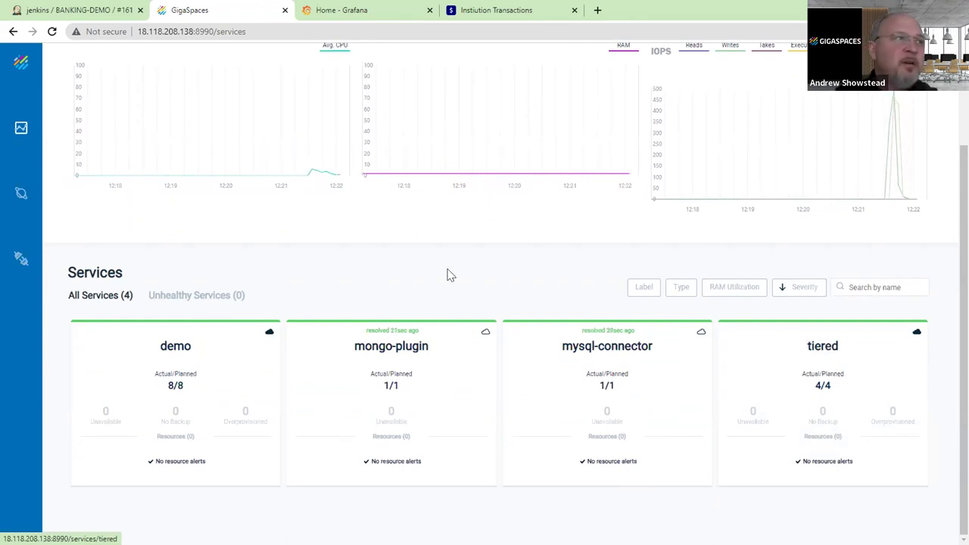
click(215, 349)
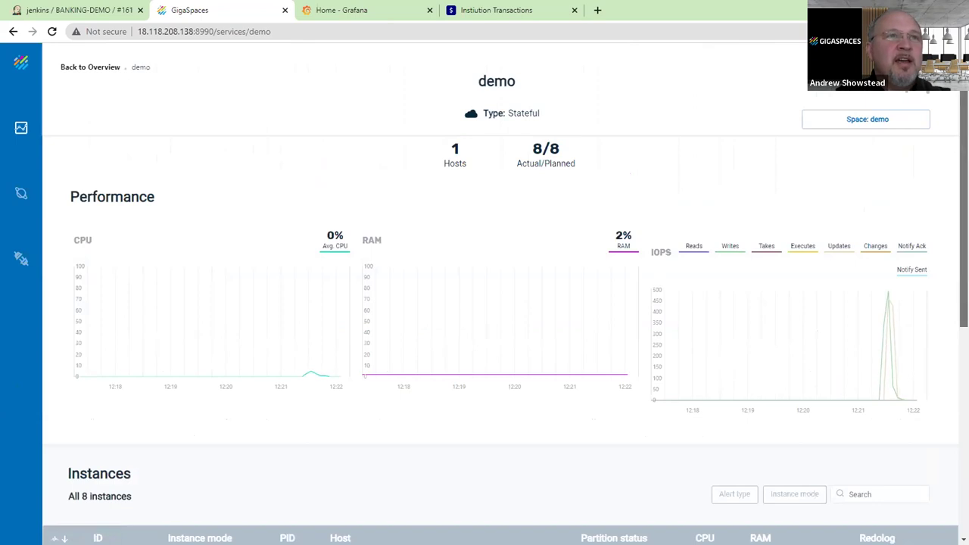
scroll(500, 340, down, 5)
scroll(500, 340, down, 1)
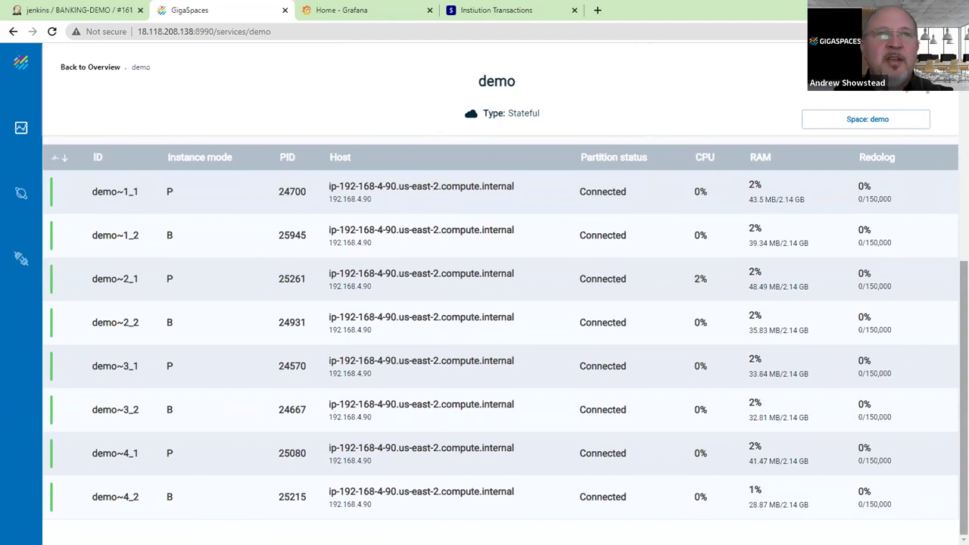
scroll(500, 341, up, 5)
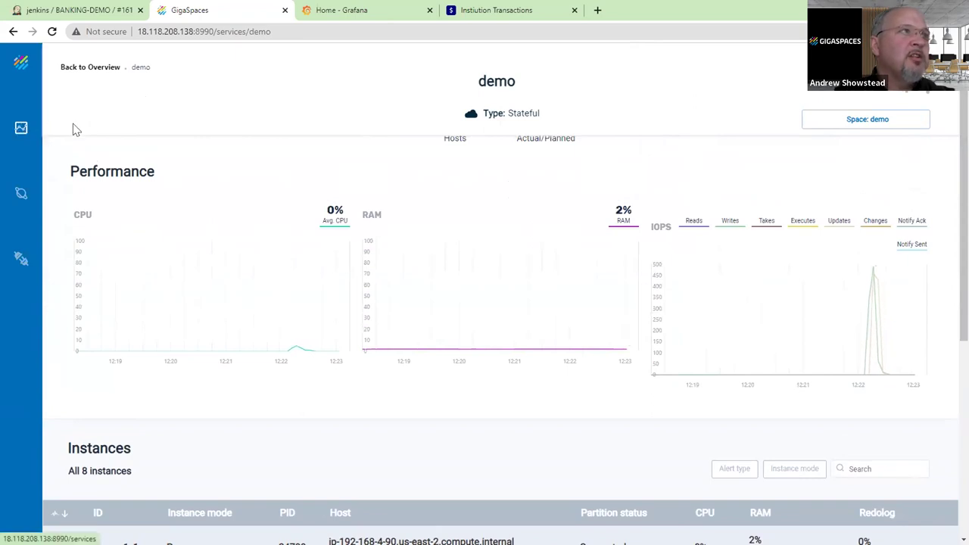
- Open the demo space's details from the Spaces overview
click(20, 195)
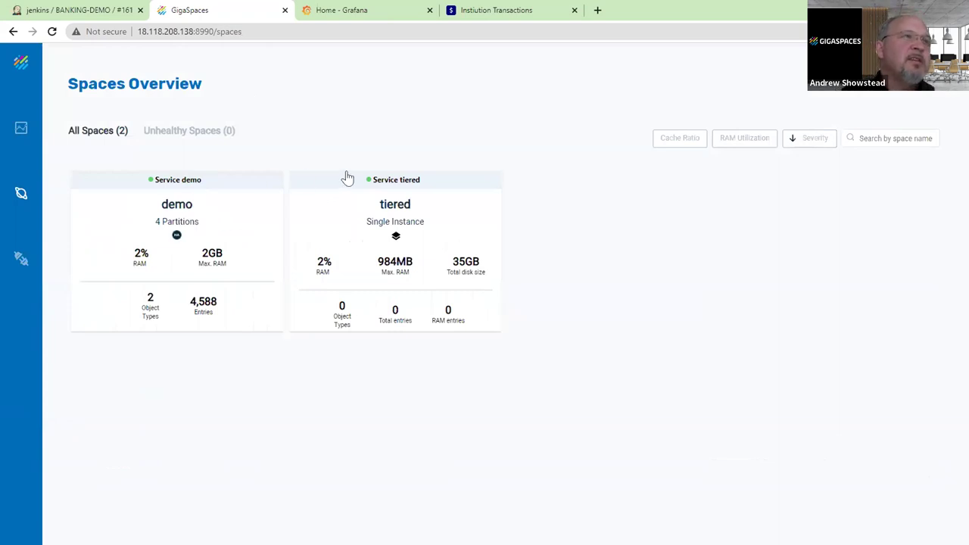
click(247, 227)
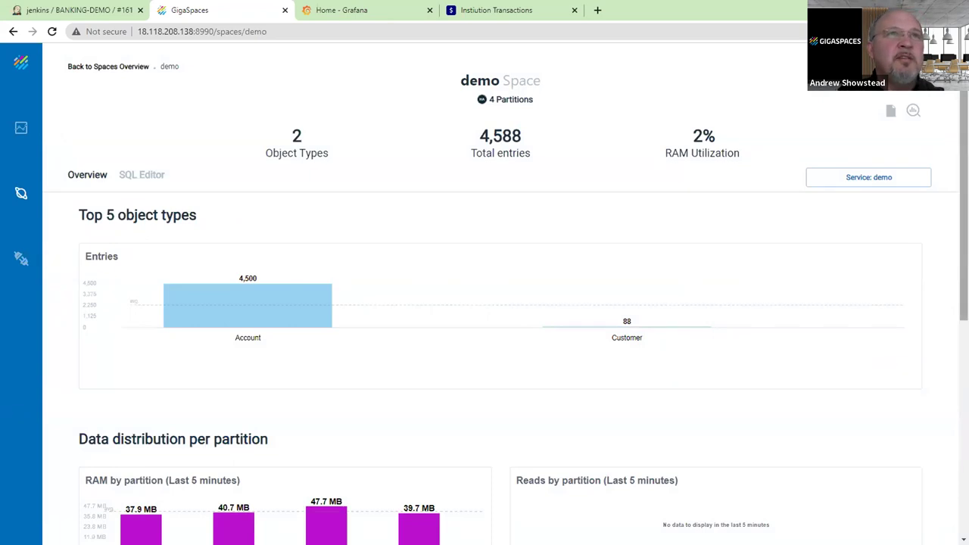
scroll(499, 303, down, 5)
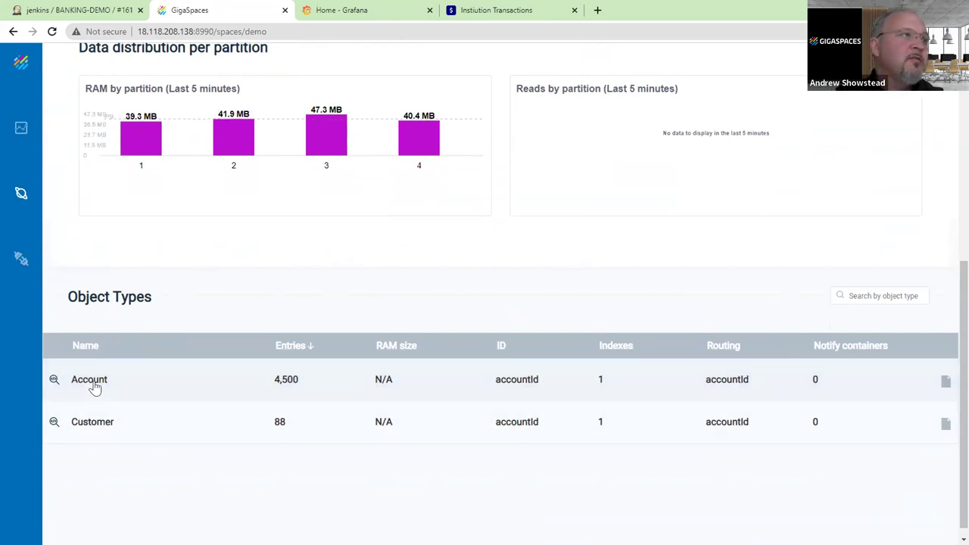
- Run the default SQL query on the Customer object type, then go back to Spaces
click(93, 423)
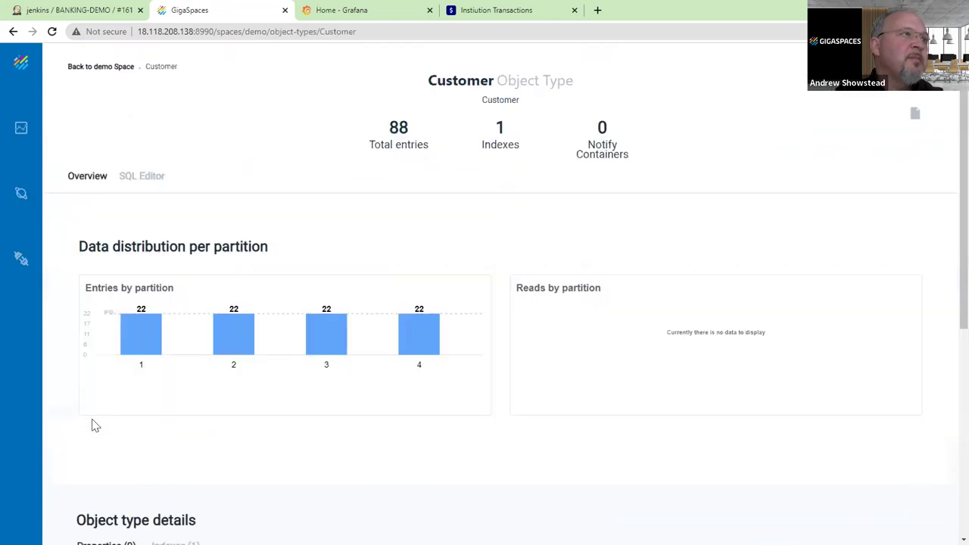
click(152, 175)
click(141, 400)
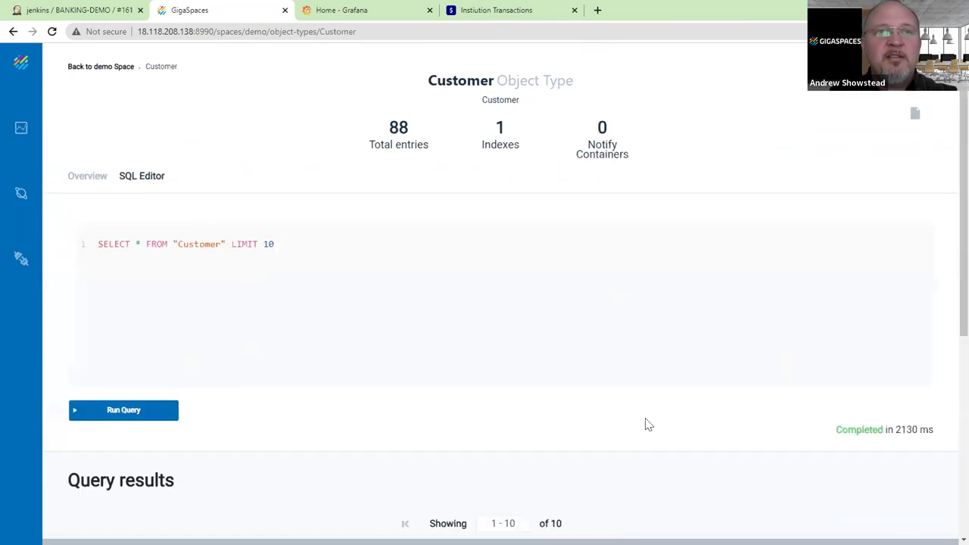
click(160, 410)
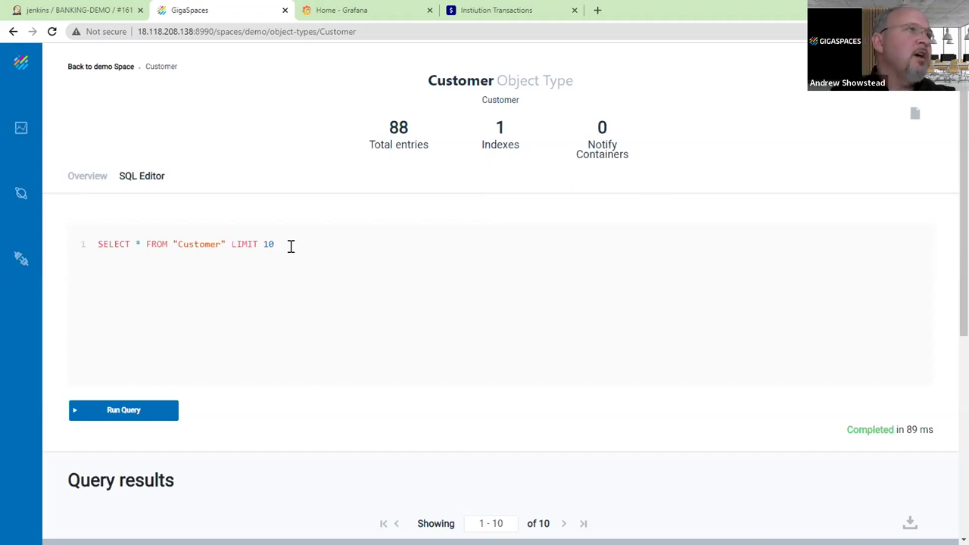
click(21, 193)
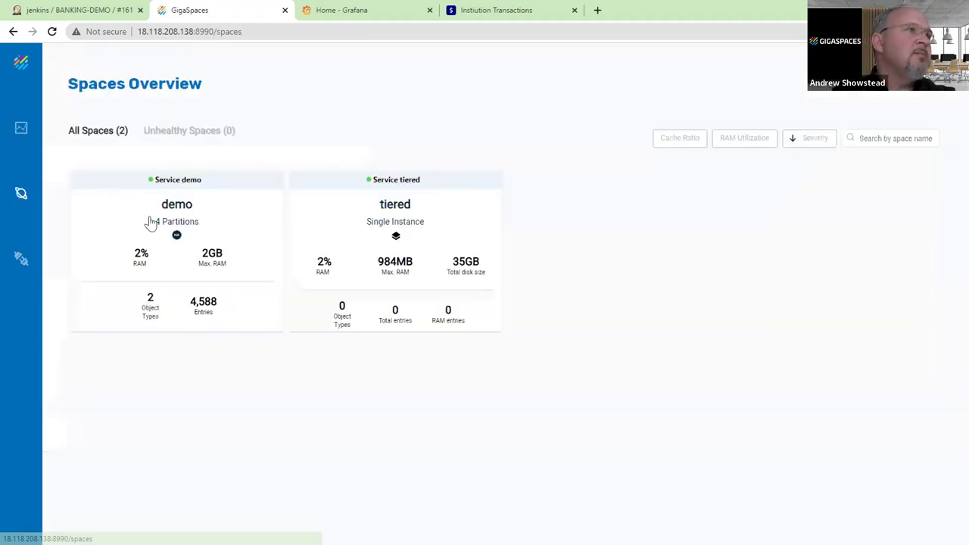
- Paste and run the Account–Customer join query for accountId 192 in demo's SQL Editor
click(151, 223)
click(145, 176)
click(198, 243)
text(select * from "gs.model.Account" a, "Customer" c where a.accountId=c.accountId and a.accountId=192 limit 10)
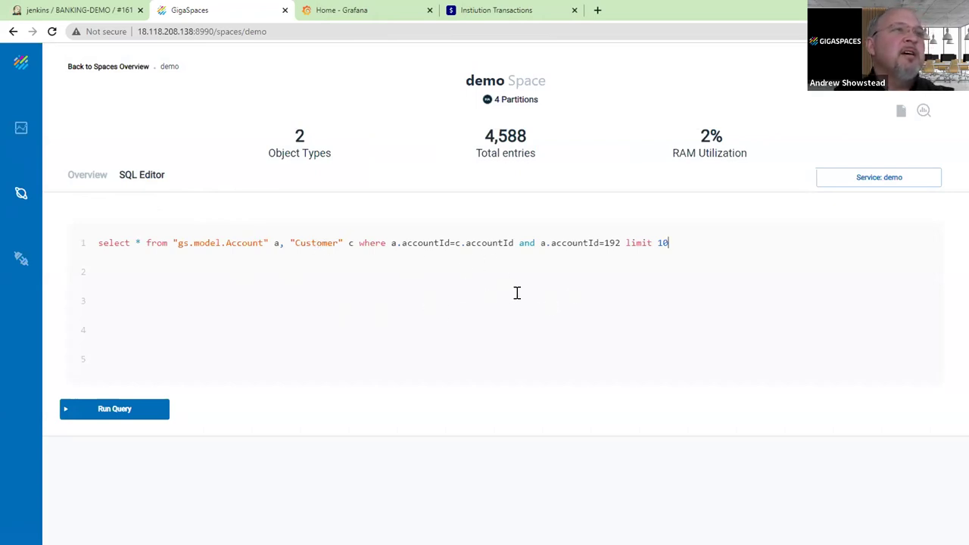
click(140, 408)
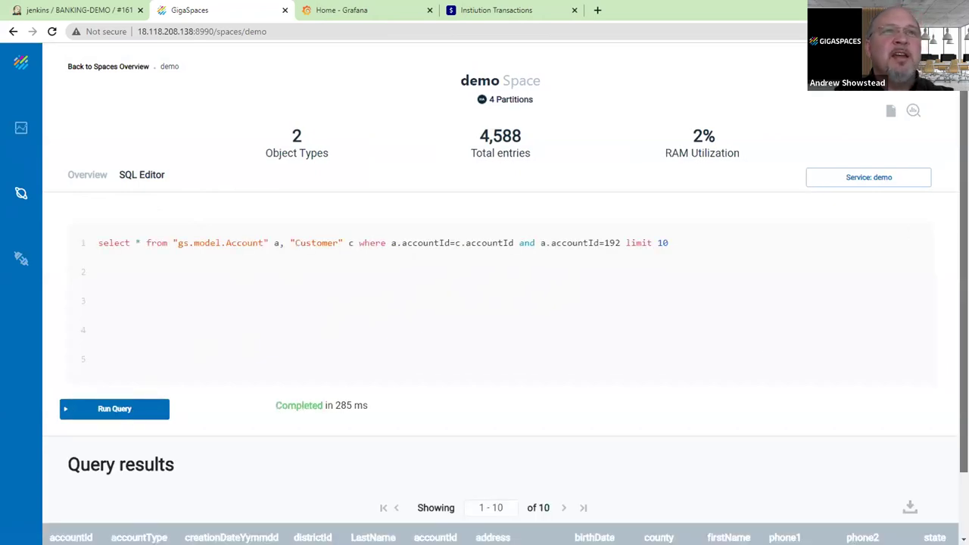
scroll(500, 303, down, 1)
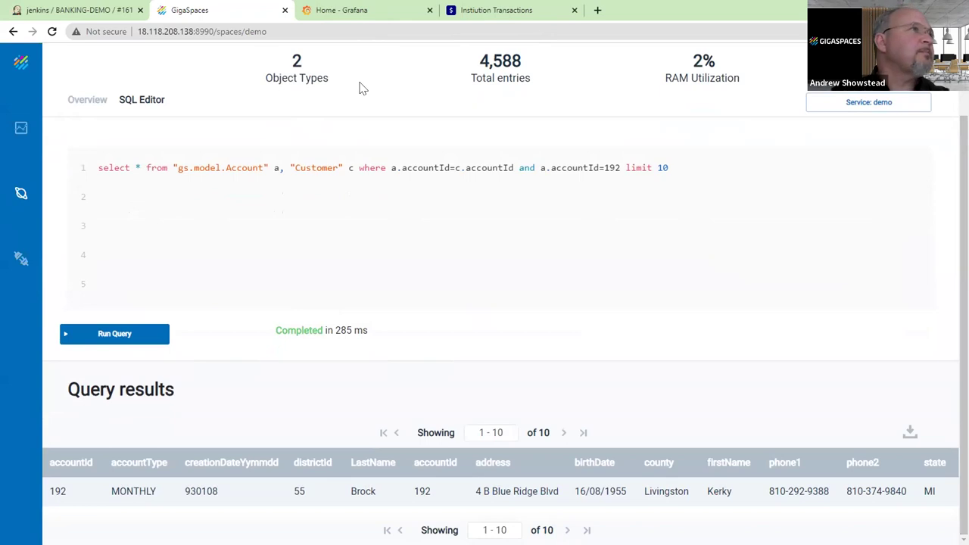
click(21, 130)
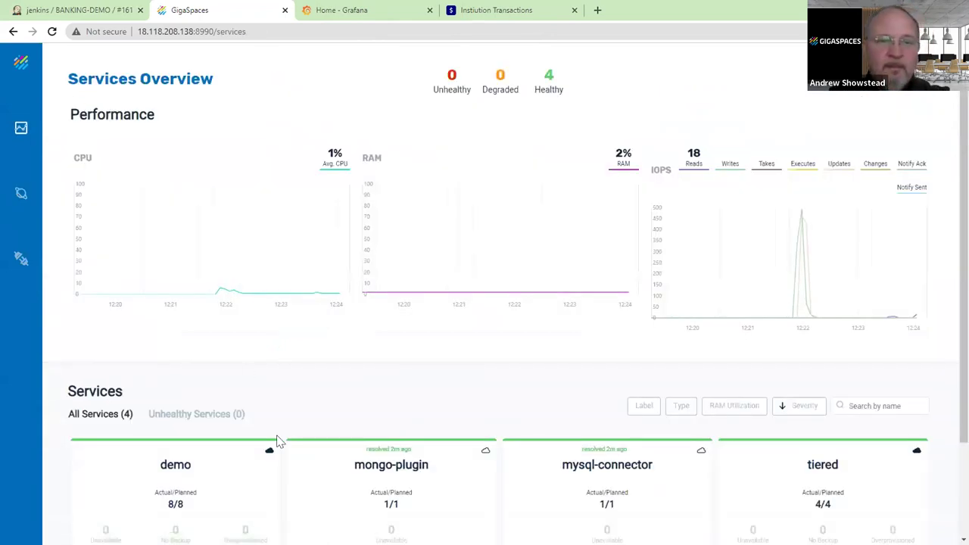
key(alt+Tab)
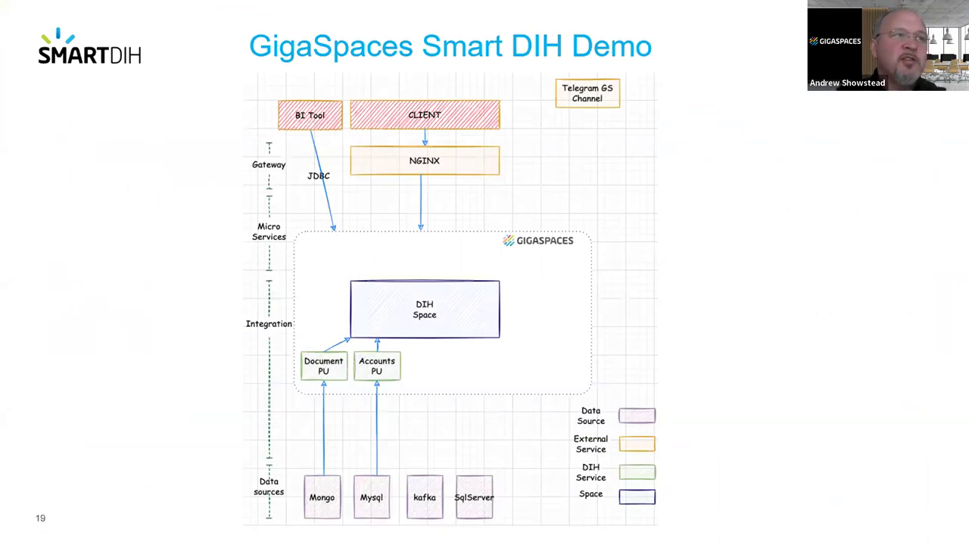
key(Right)
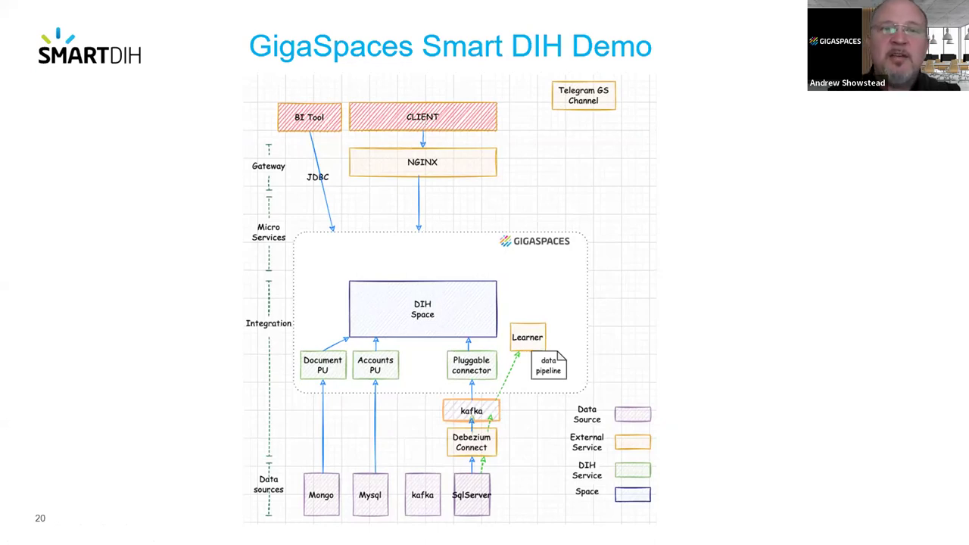
key(alt+Tab)
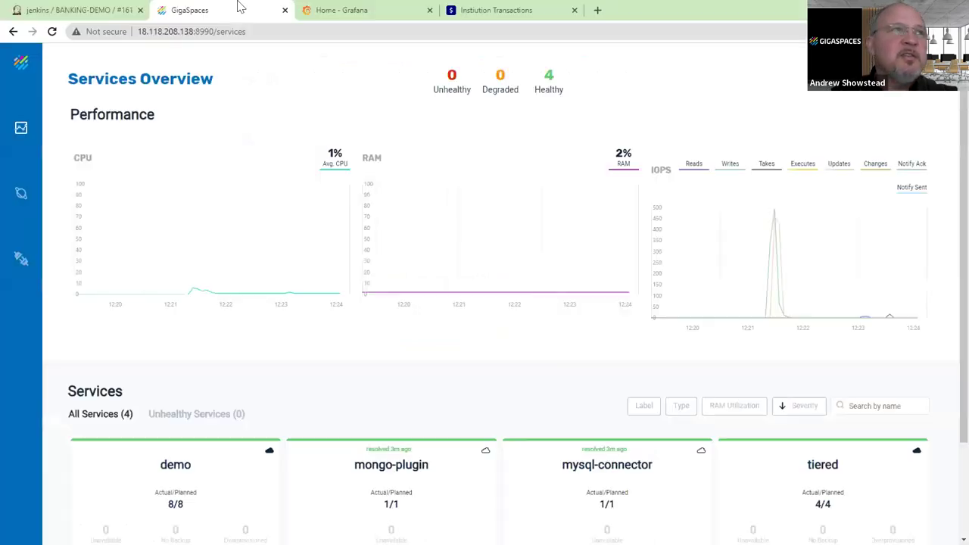
- Approve Install Streams Connectors in Jenkins so a kafka-connector service appears running 1/1
click(76, 9)
click(455, 342)
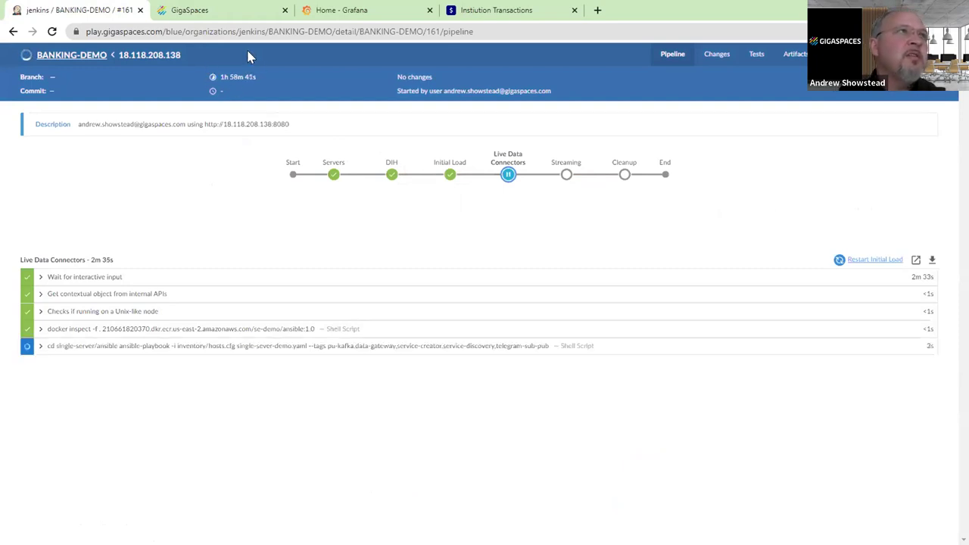
click(222, 13)
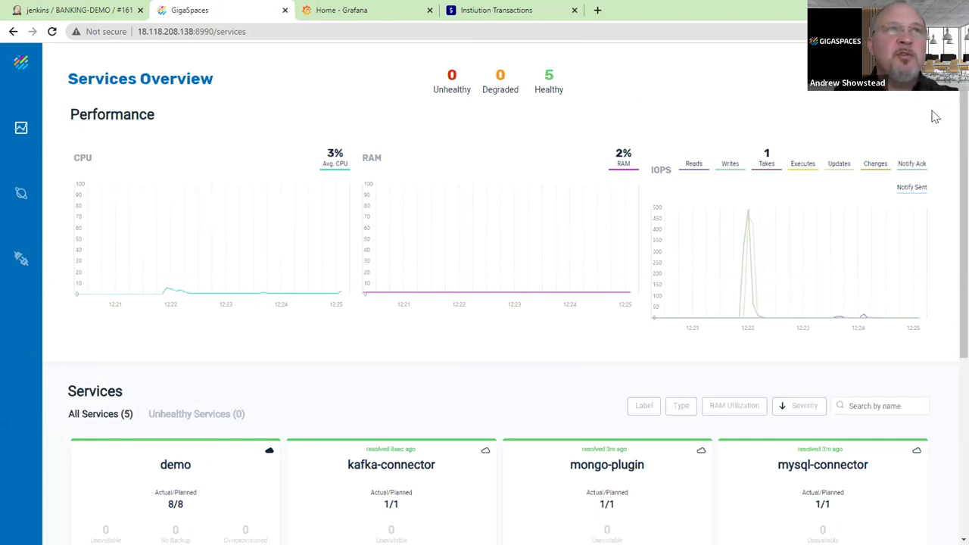
- Display the Smart DIH Demo slide showing SqlServer feeding Debezium Connect and kafka
scroll(506, 294, down, 3)
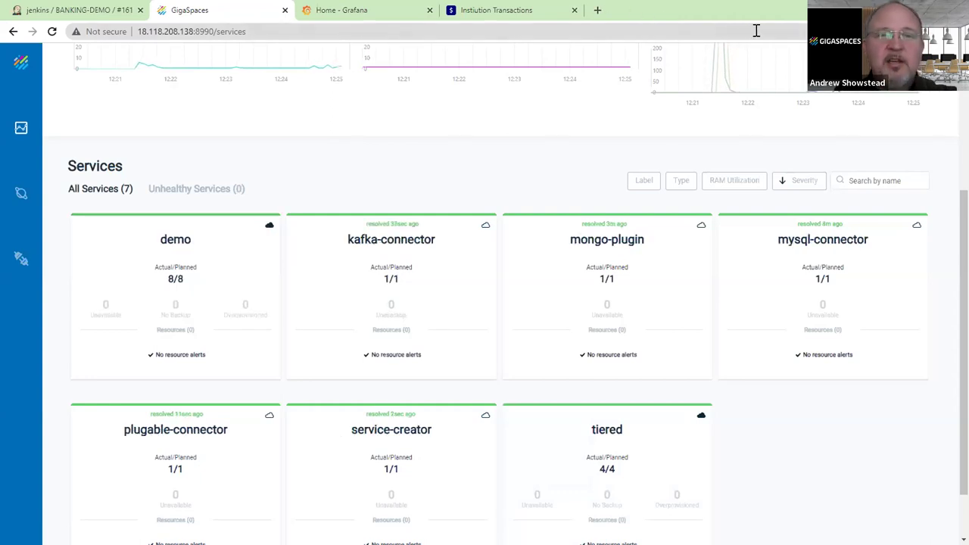
key(alt+Tab)
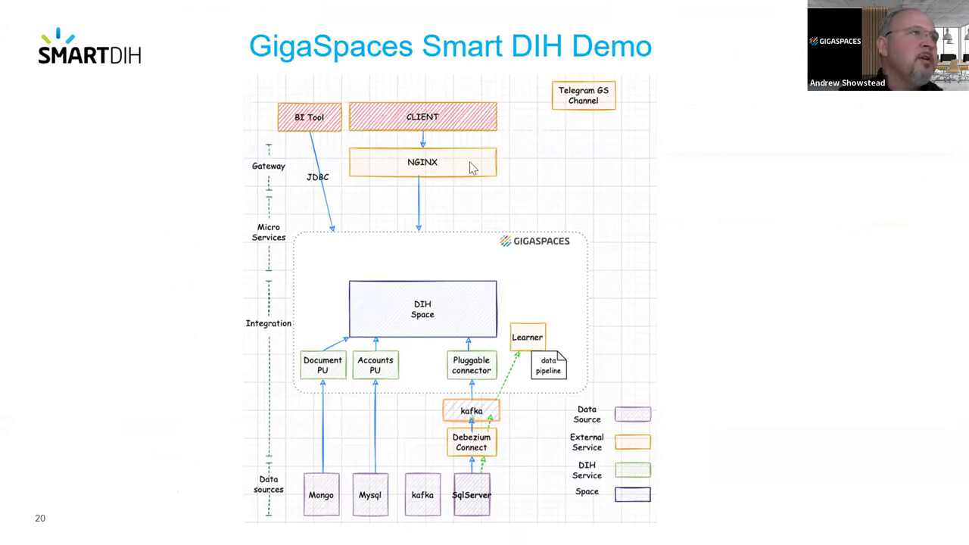
key(alt+Tab)
- Maximize DBeaver and open testDB's dbo loans table data, showing loans 101–105
drag(385, 159, 356, 134)
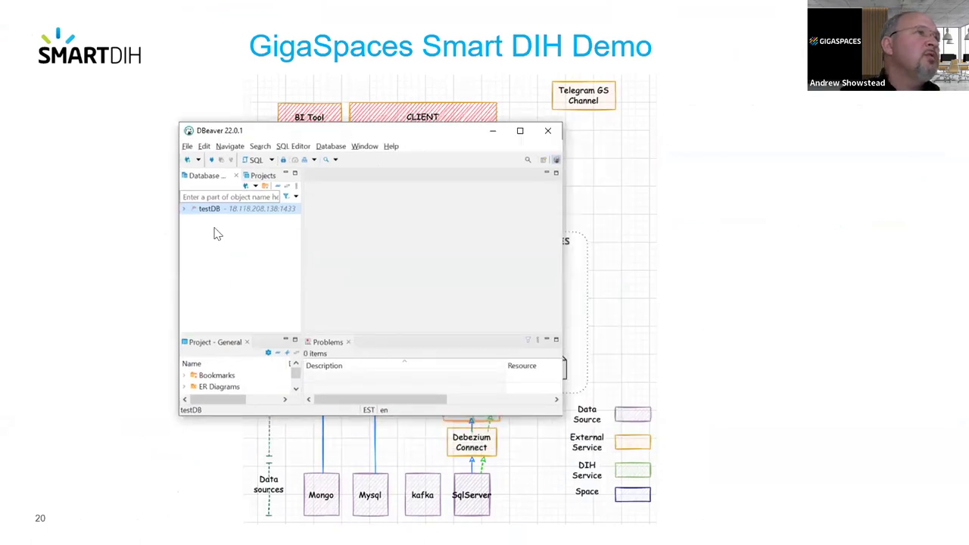
double_click(327, 134)
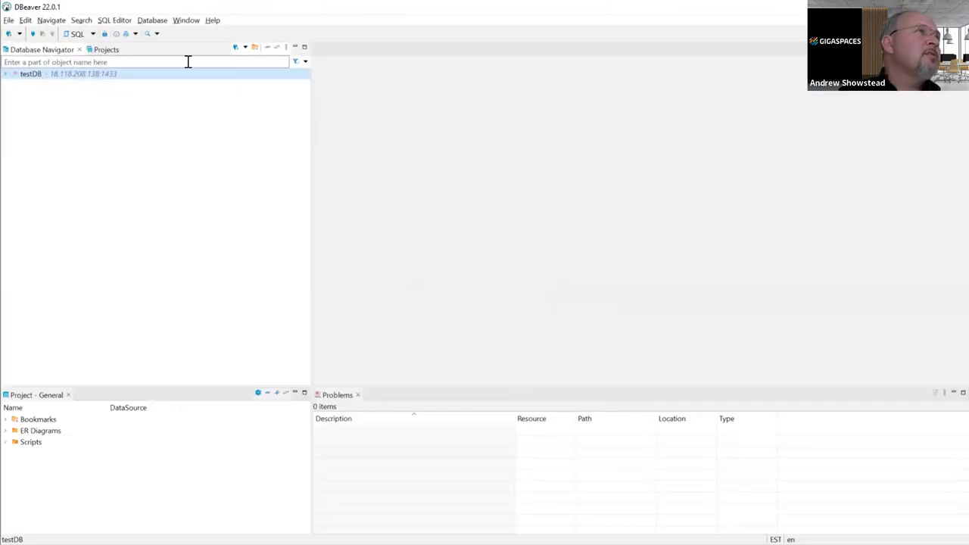
click(6, 74)
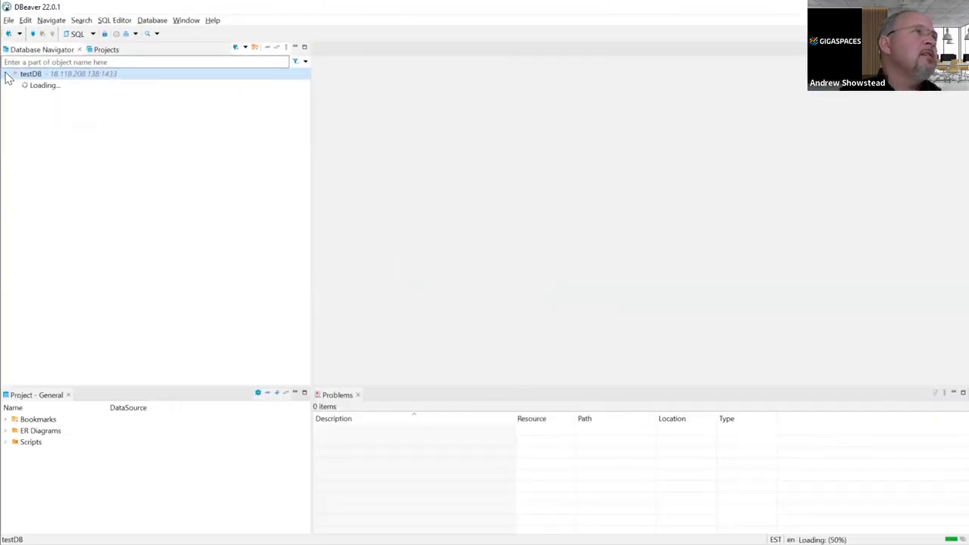
click(13, 86)
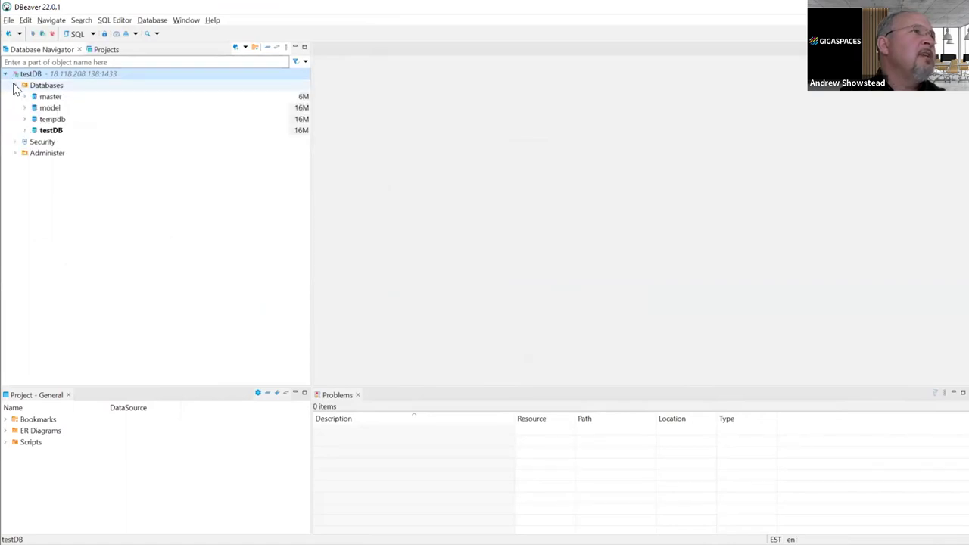
click(25, 131)
click(34, 141)
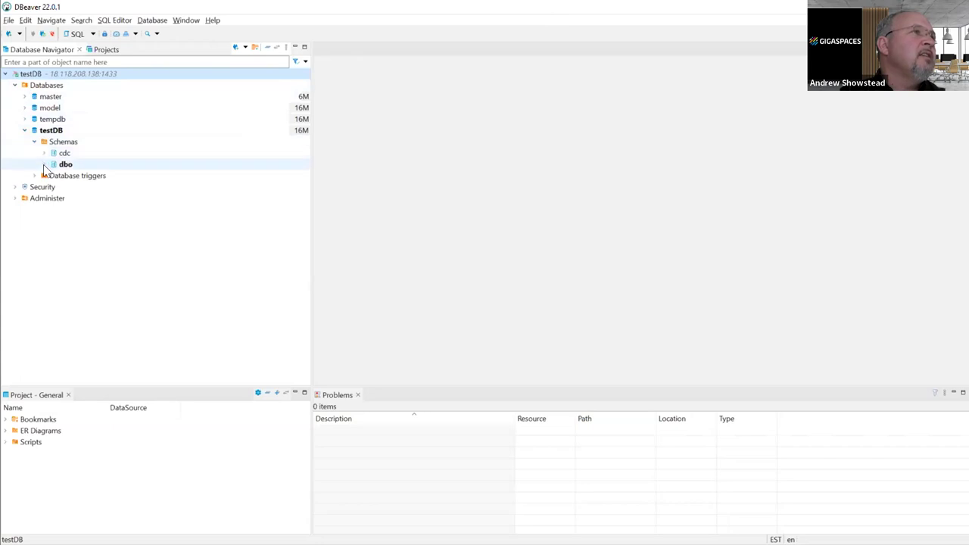
click(44, 164)
click(53, 175)
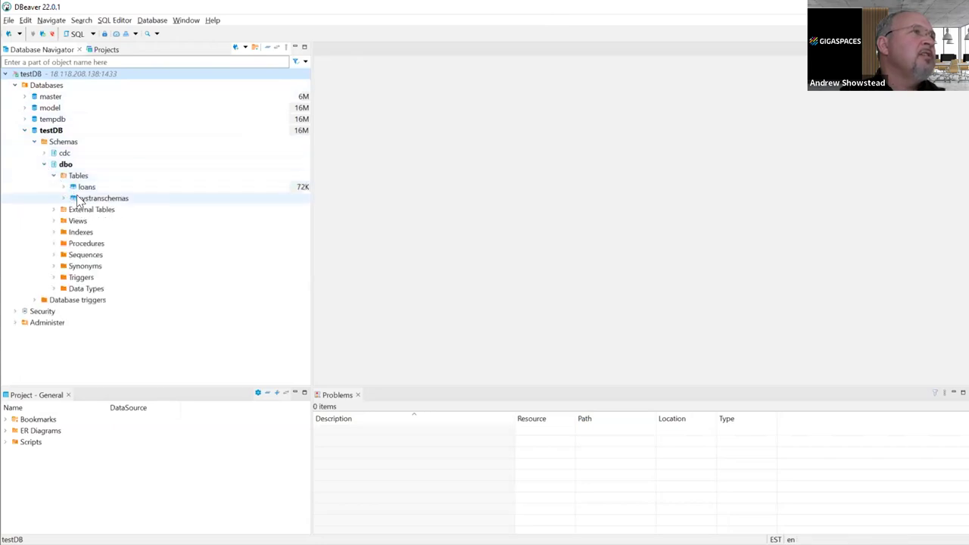
click(79, 186)
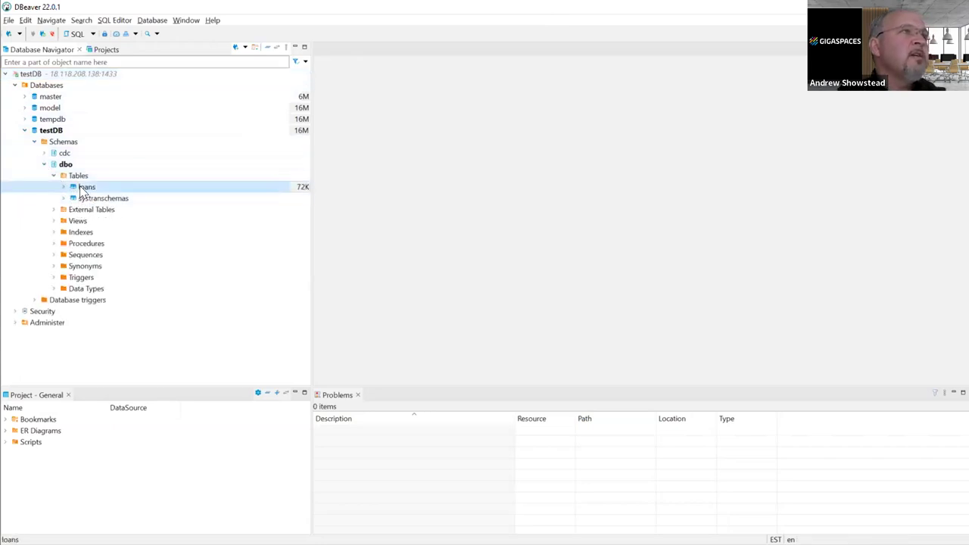
double_click(78, 184)
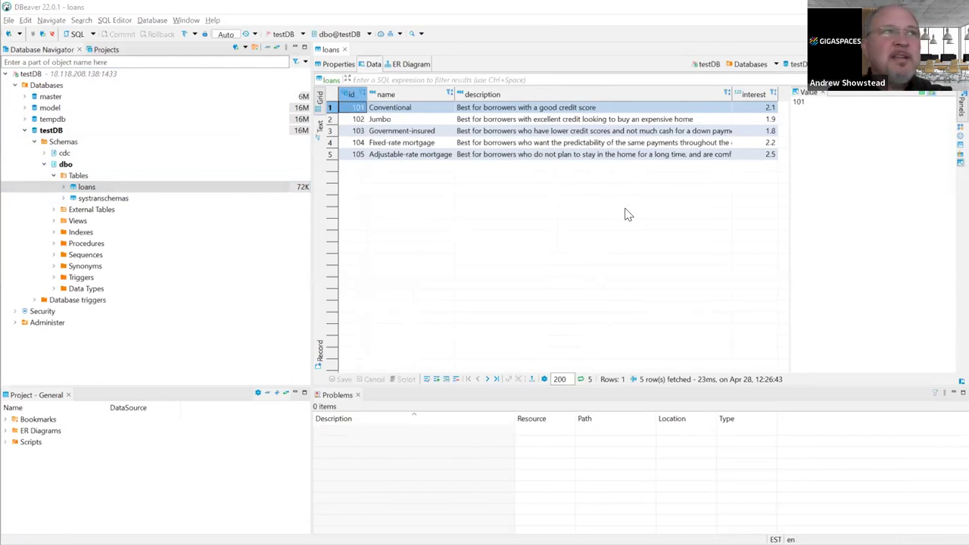
key(alt+Tab)
- Query the demo space's loans object type, listing five loans with Jumbo at 1.9 interest
click(23, 196)
click(234, 239)
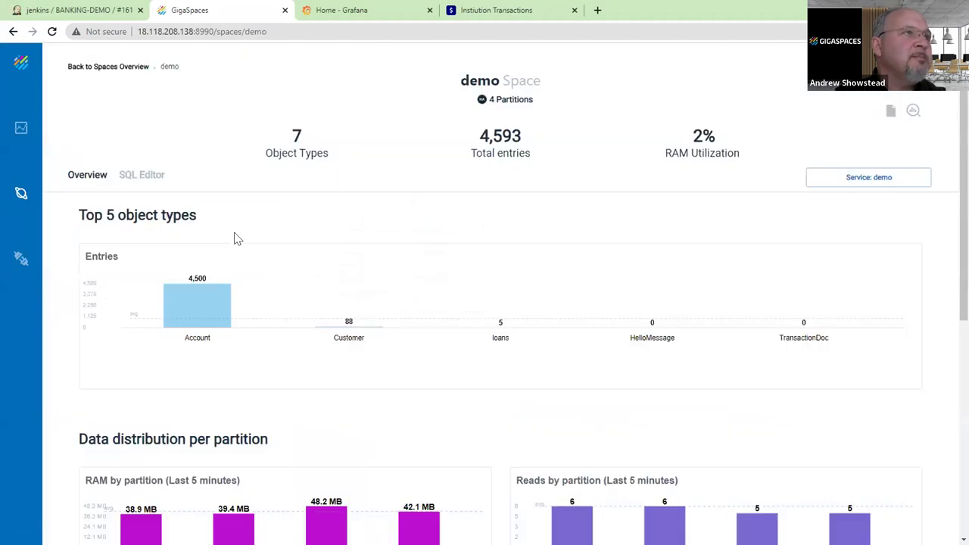
drag(963, 227, 964, 445)
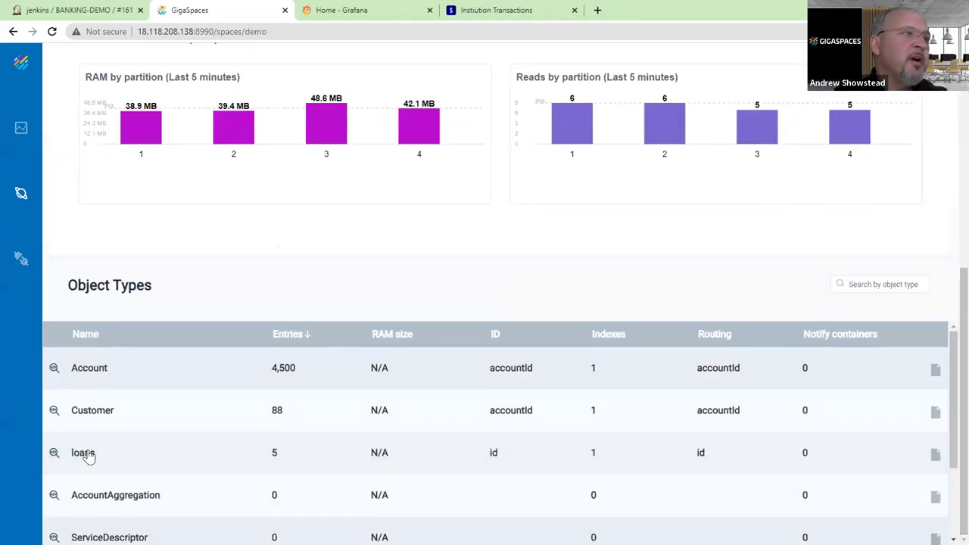
click(83, 452)
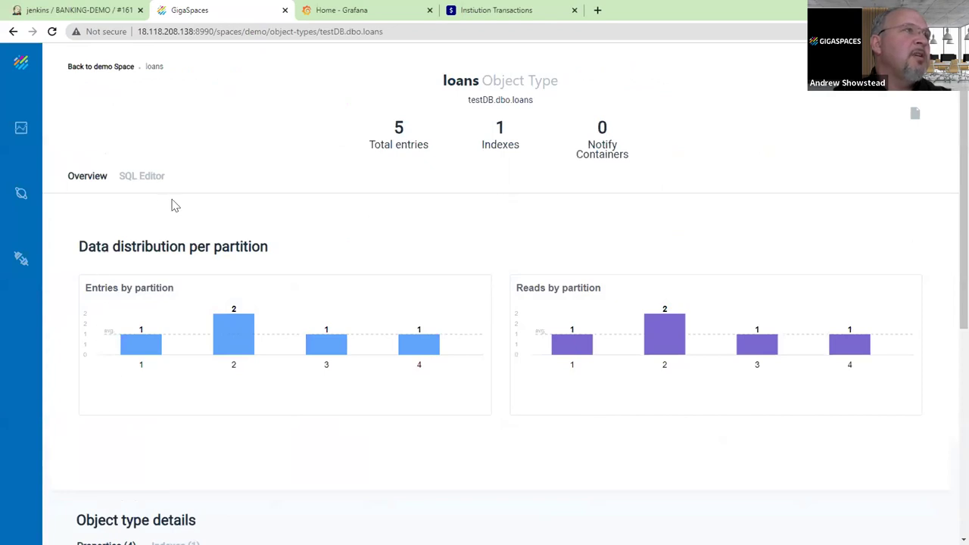
click(151, 178)
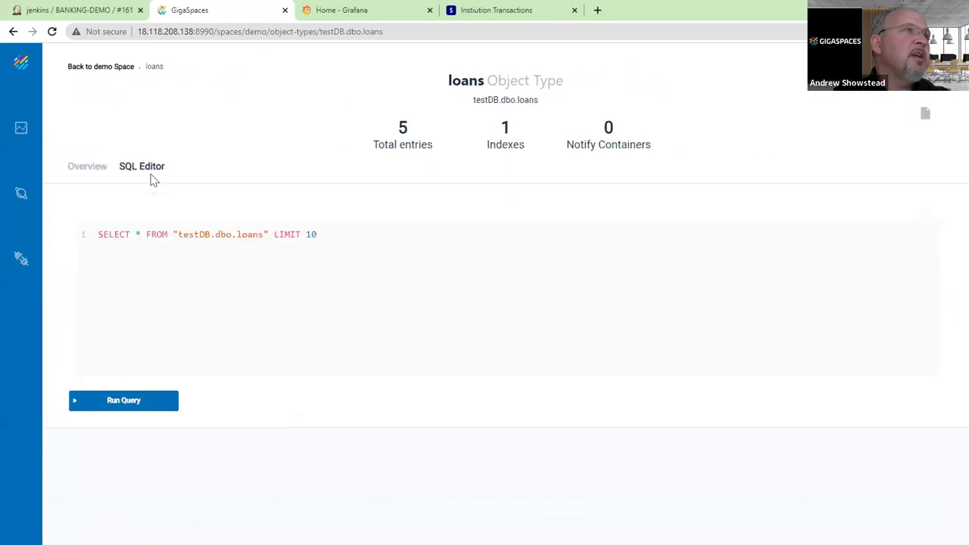
click(132, 402)
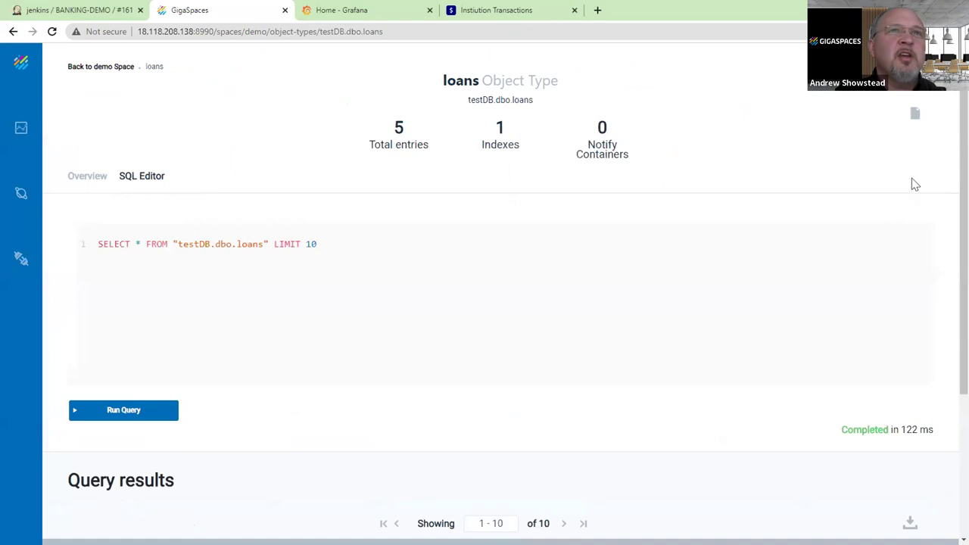
scroll(914, 184, down, 3)
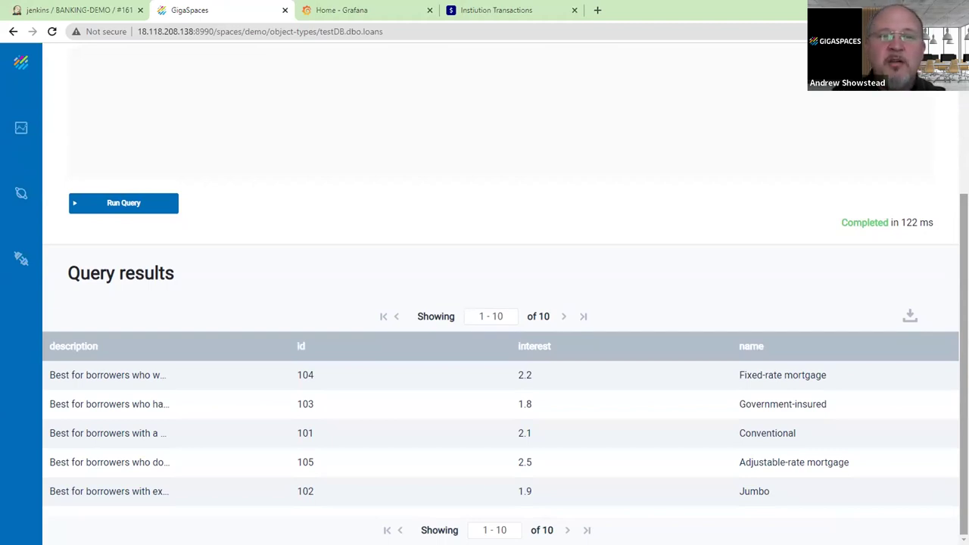
key(alt+Tab)
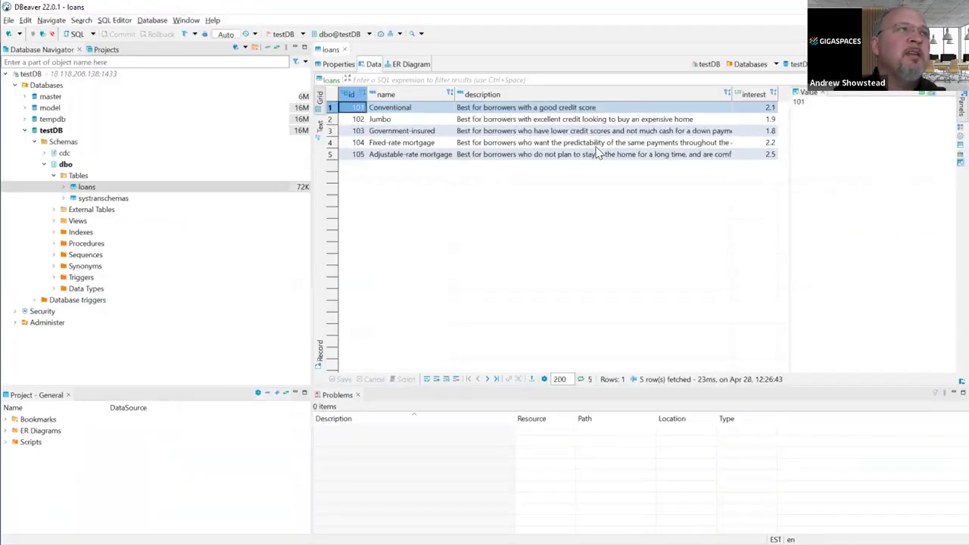
- Change the Jumbo loan's interest from 1.9 to 45.5 in DBeaver and save it
double_click(769, 119)
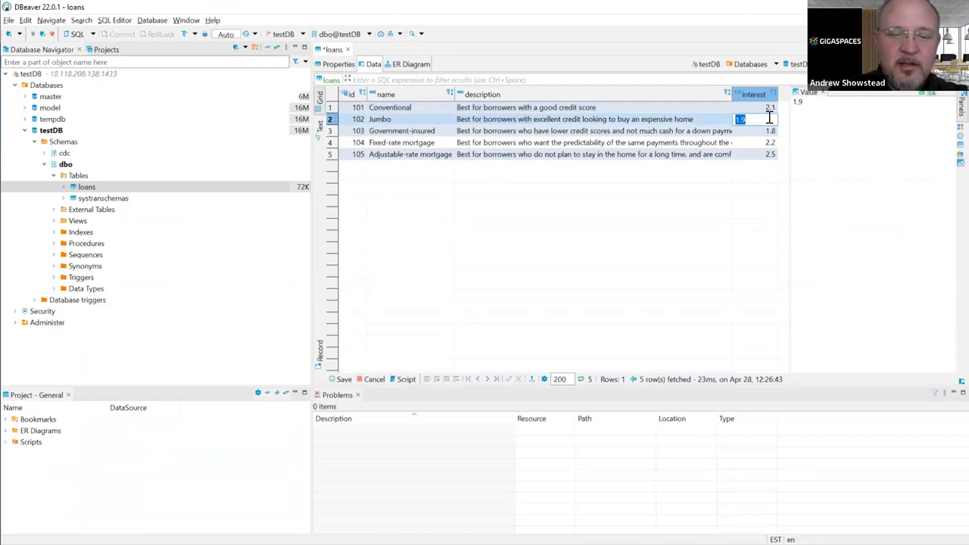
text(45)
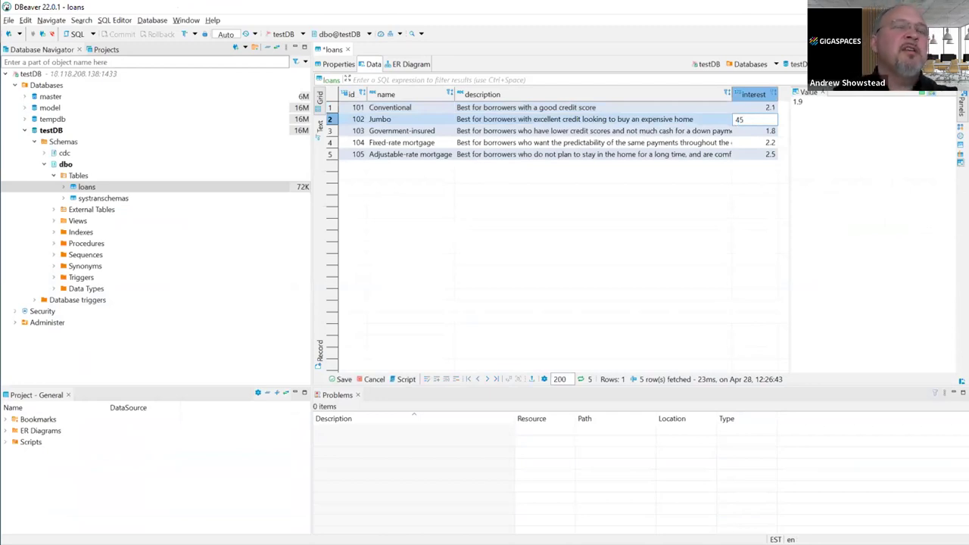
text(.5)
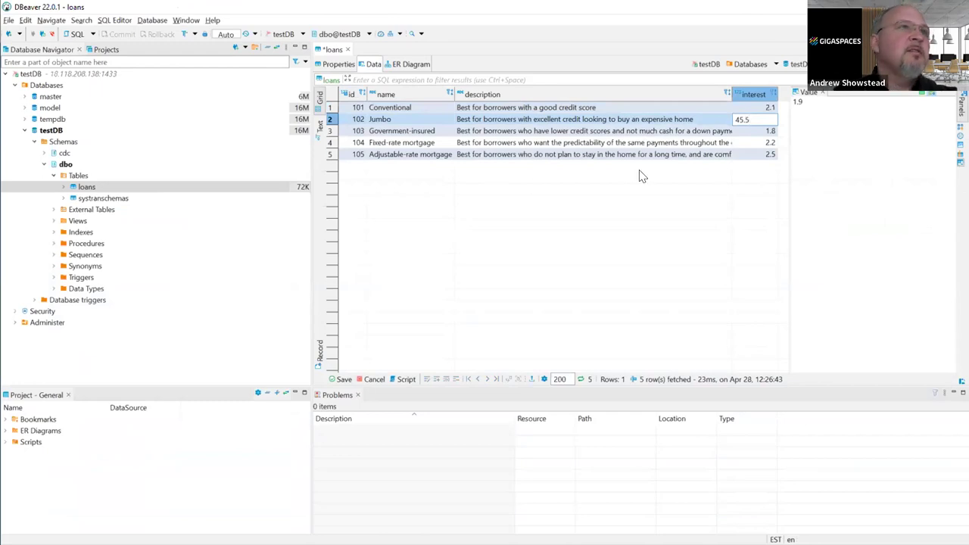
click(640, 175)
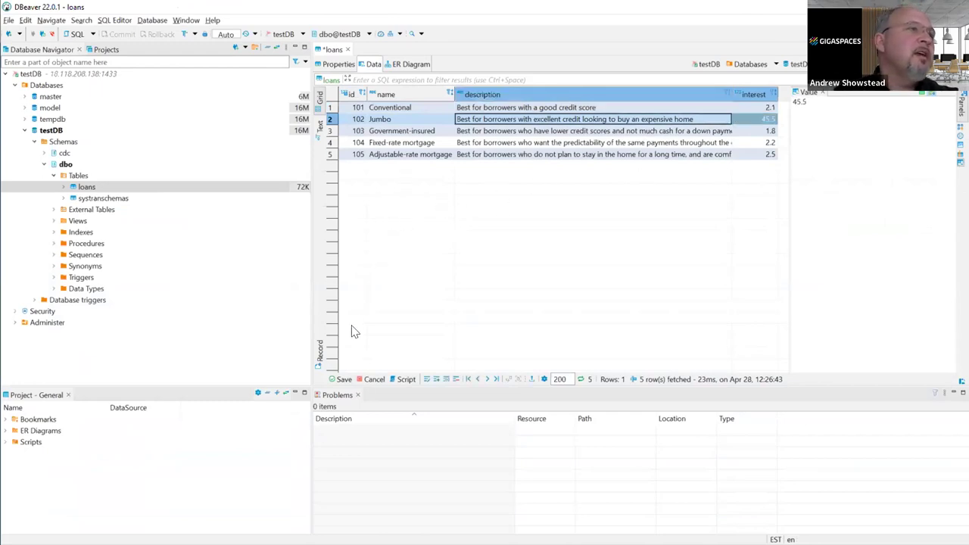
click(340, 380)
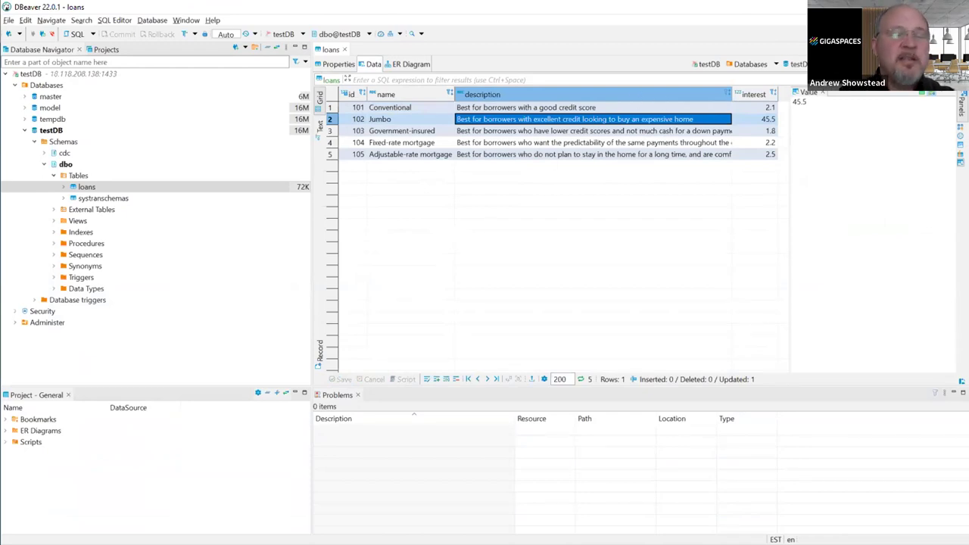
key(alt+Tab)
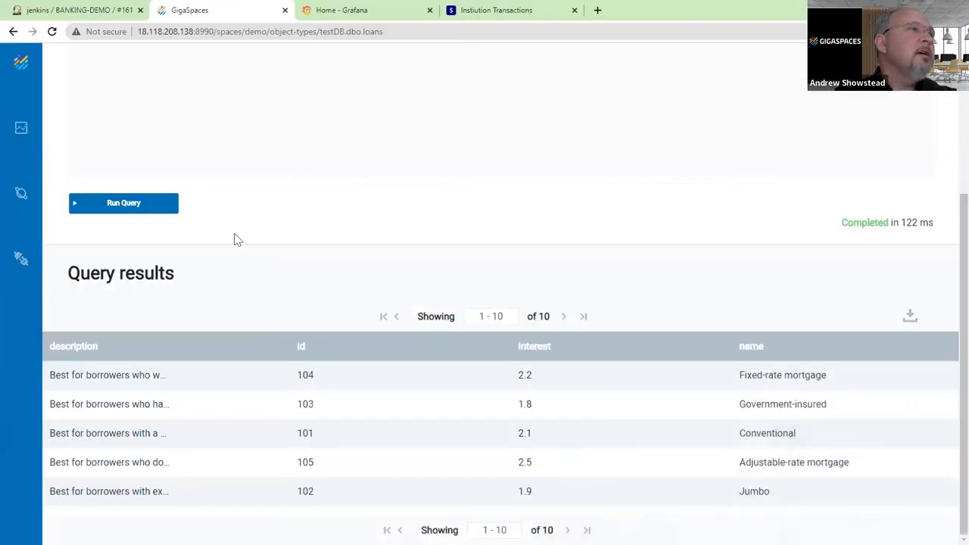
- Rerun the loans query to show Jumbo at 45.5, then advance the slideshow to slide 21
click(129, 203)
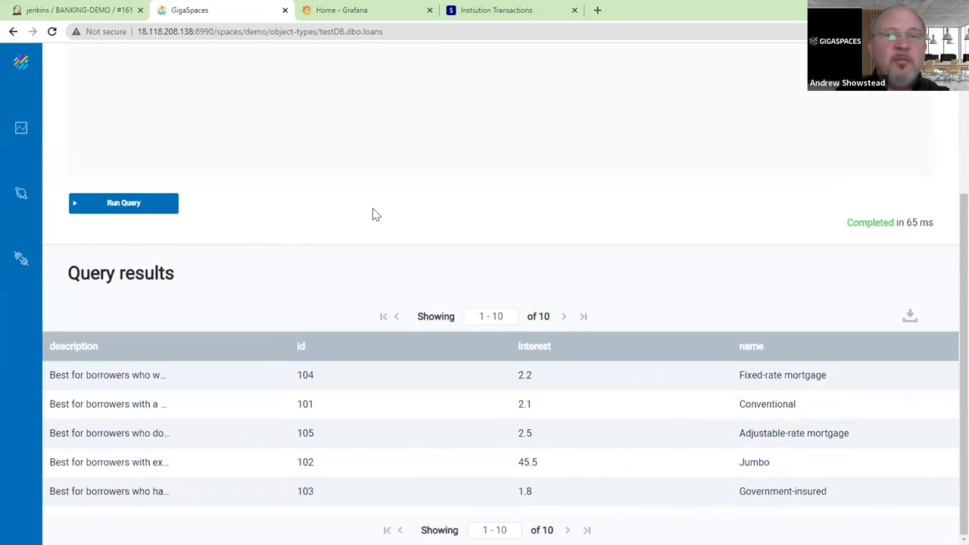
key(alt+Tab)
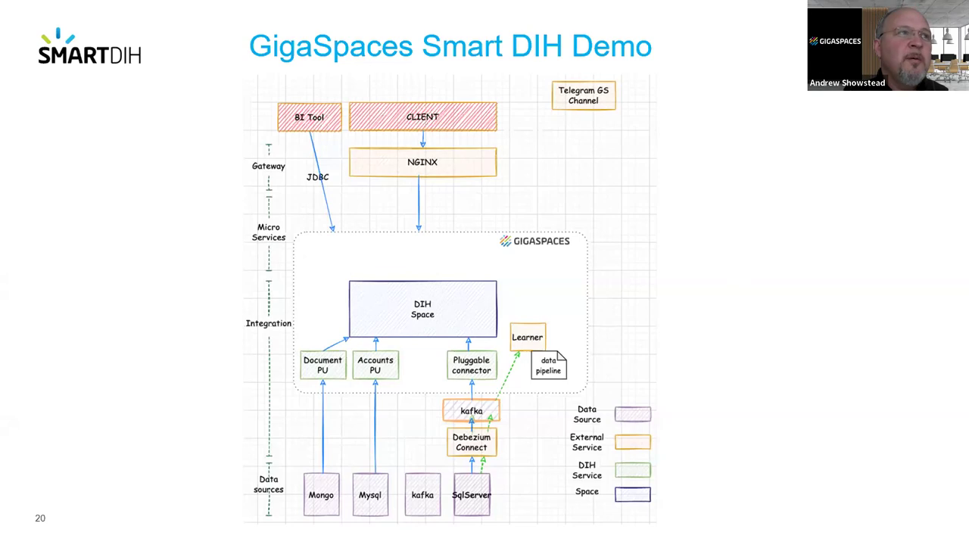
key(Right)
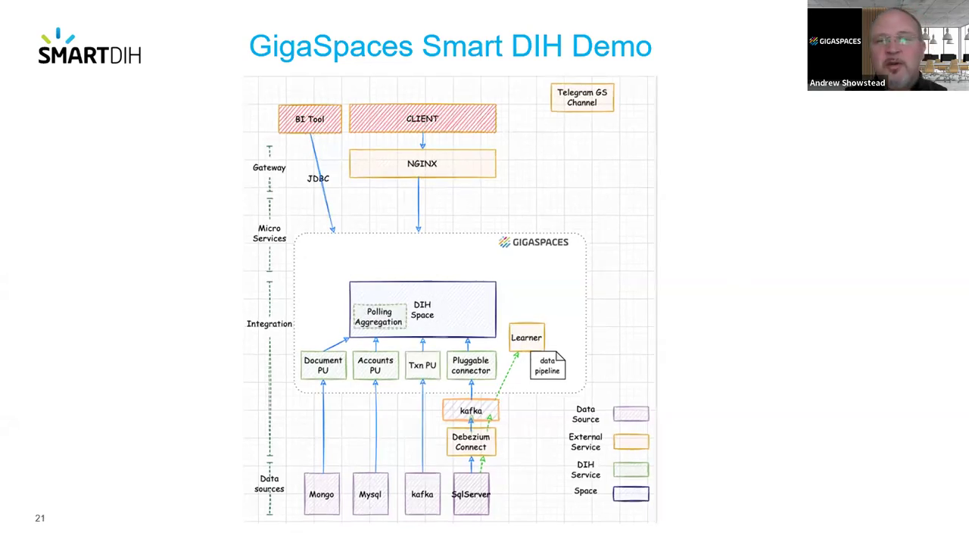
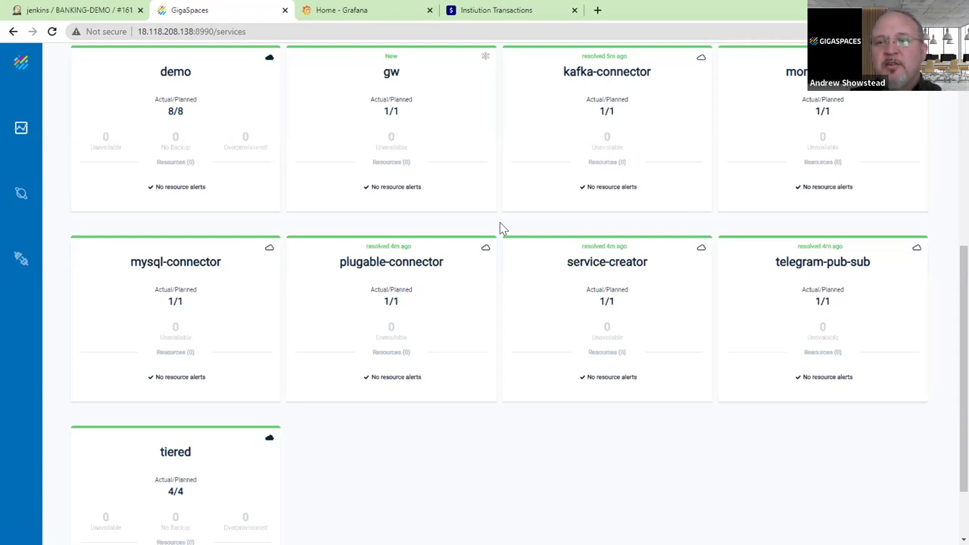
- Open Grafana's GigaSpaces Spaces dashboard, then start transaction streaming in the Jenkins BANKING-DEMO pipeline
click(371, 17)
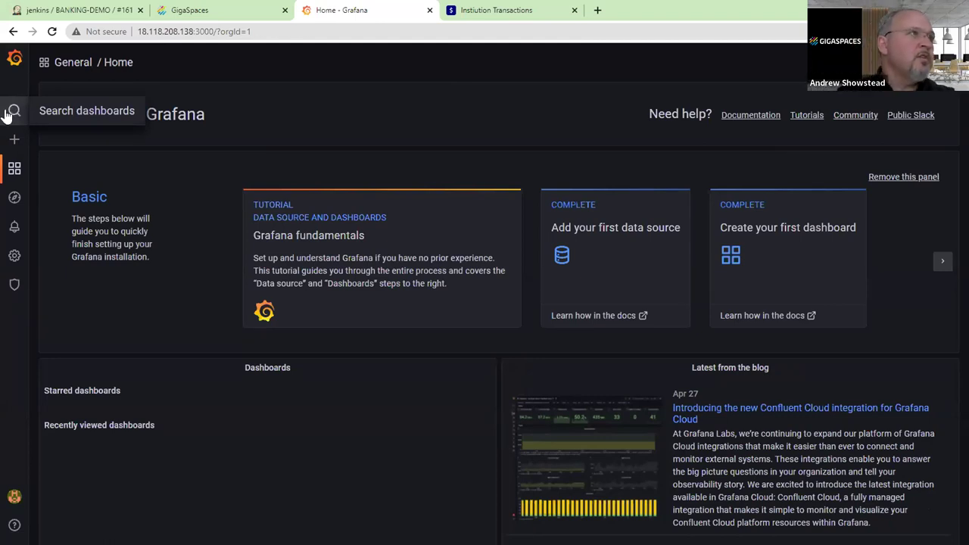
click(13, 111)
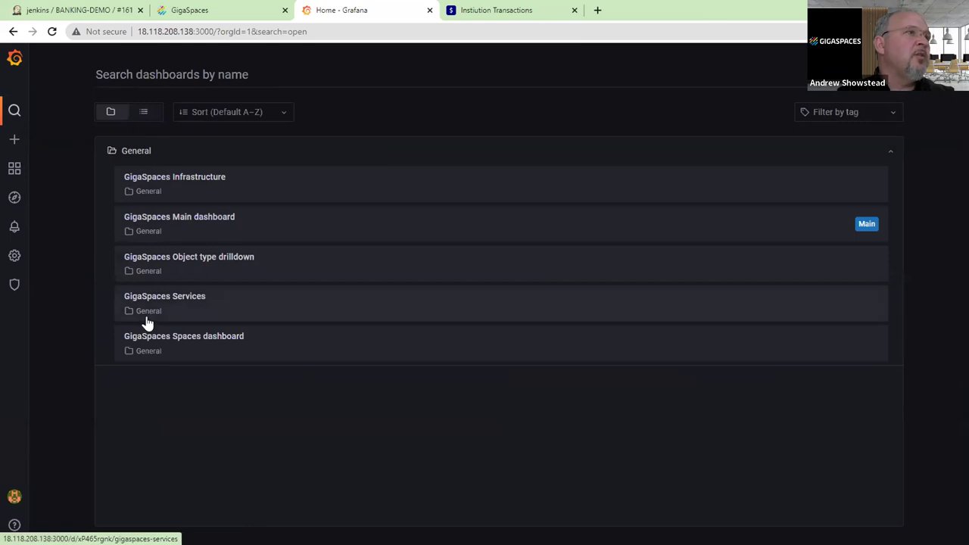
click(180, 340)
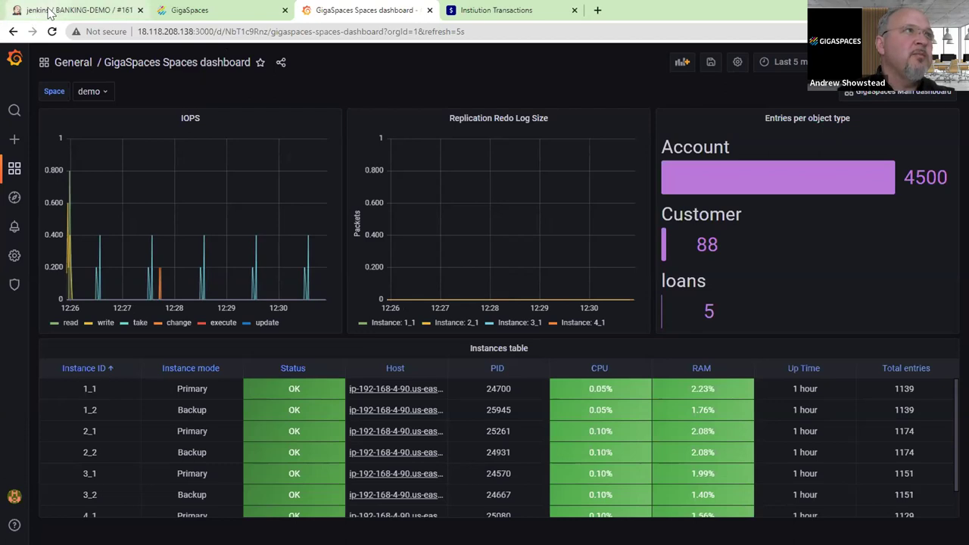
click(52, 12)
click(409, 345)
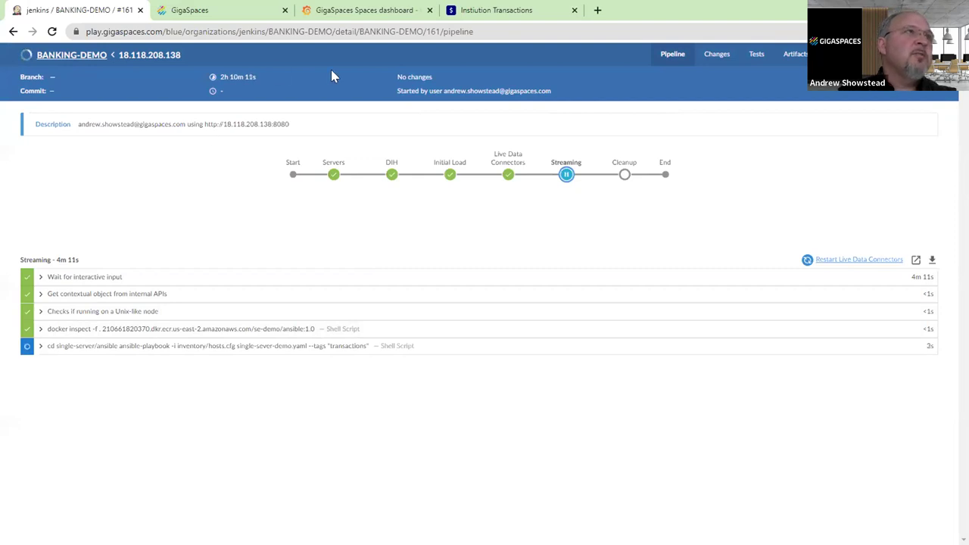
- Check the streamed entry counts in Grafana against Ops Manager, then open the Spaces Overview
click(241, 11)
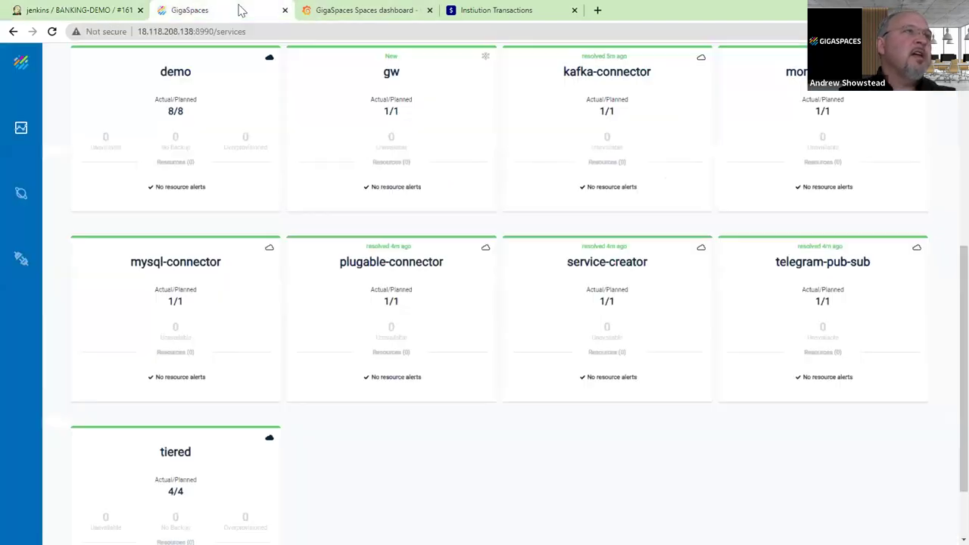
click(20, 130)
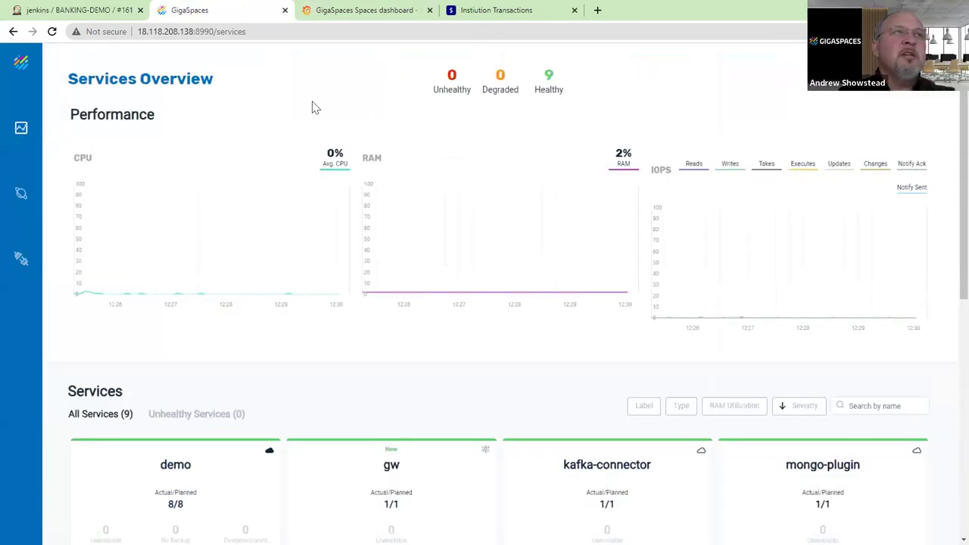
click(364, 13)
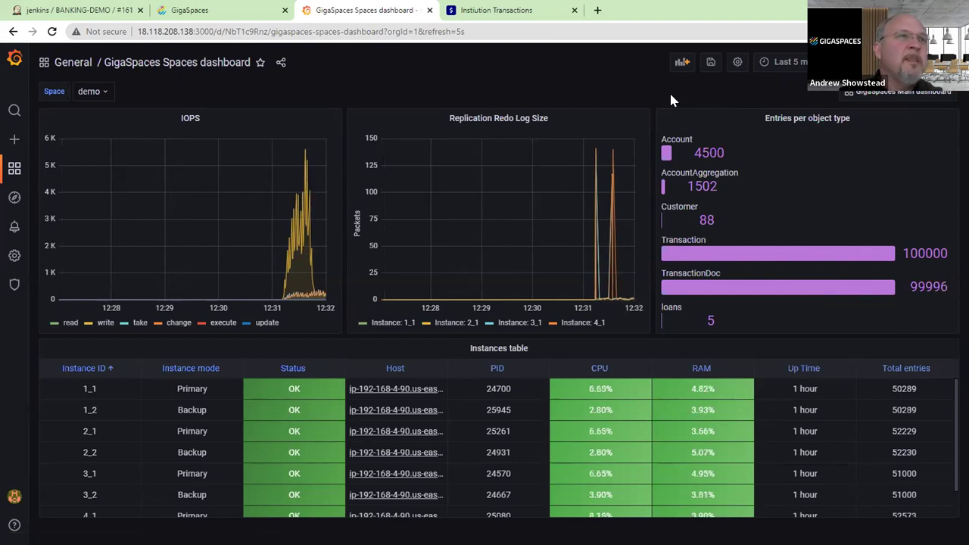
click(191, 11)
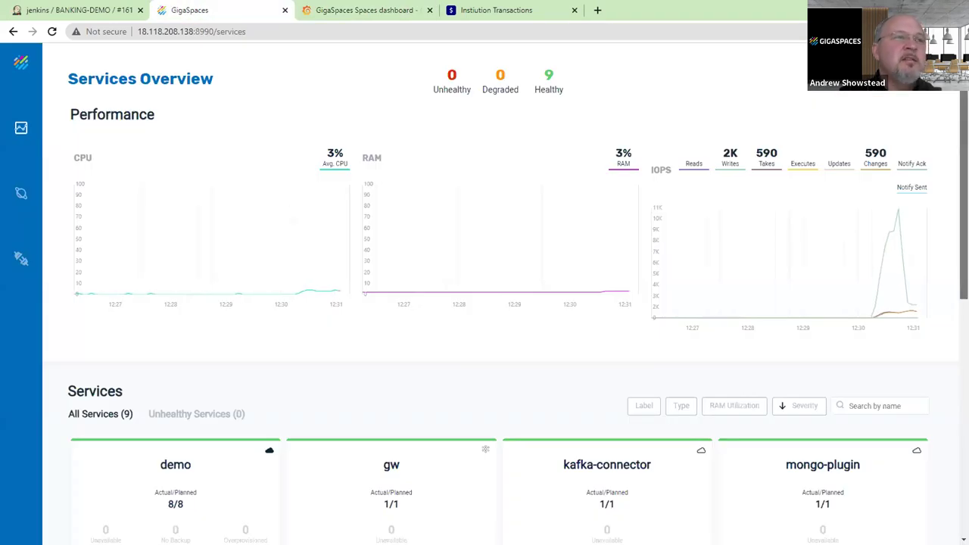
scroll(477, 133, down, 3)
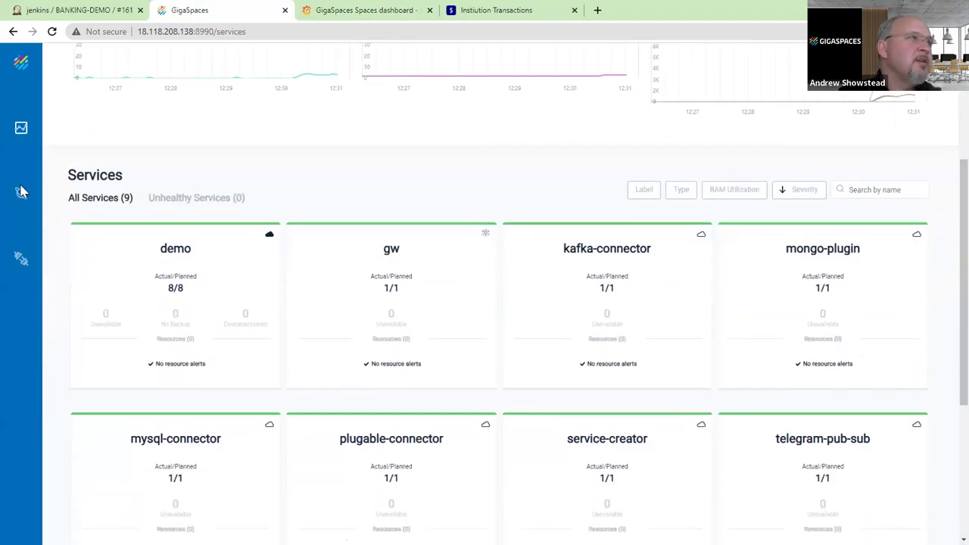
click(20, 194)
- Open the demo space's details and its AccountAggregation object type
click(242, 233)
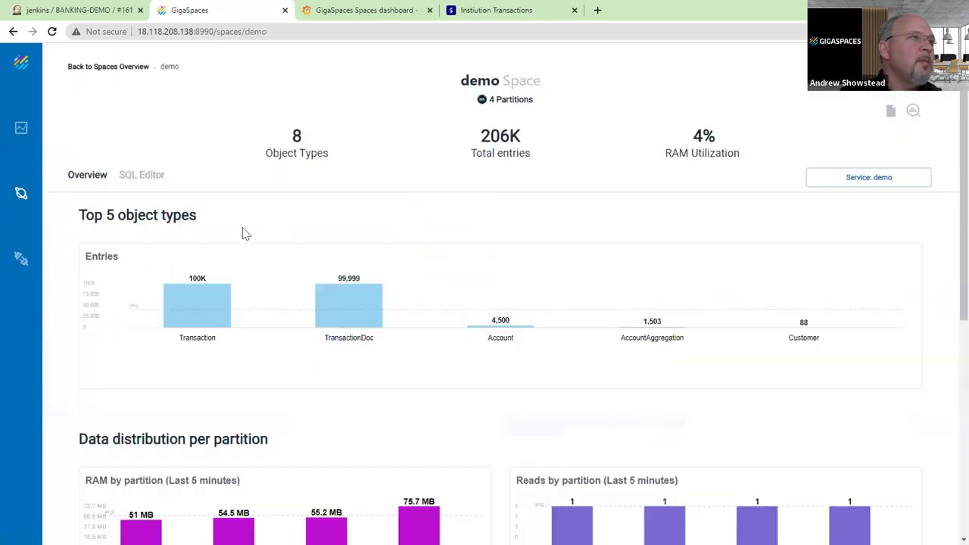
scroll(500, 303, down, 5)
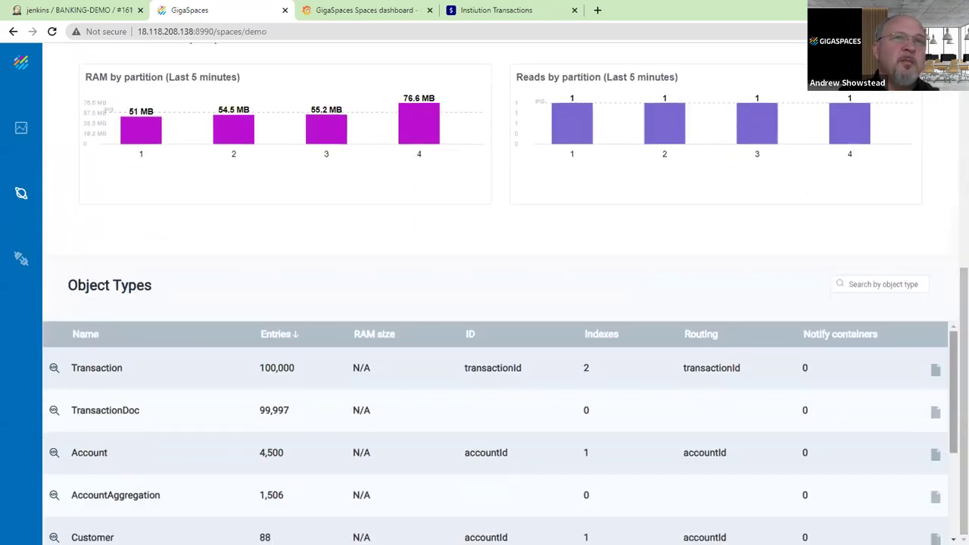
scroll(495, 432, down, 1)
scroll(496, 432, down, 1)
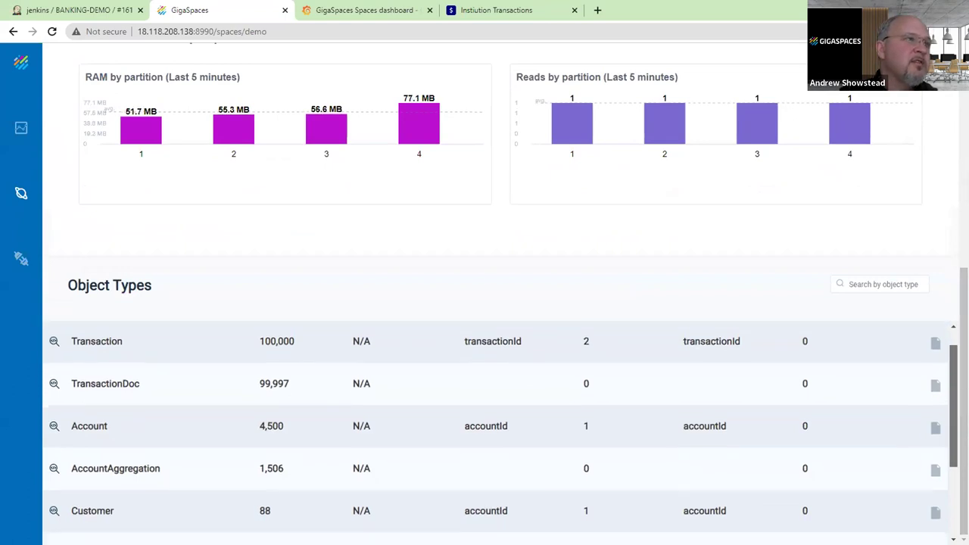
scroll(496, 432, down, 2)
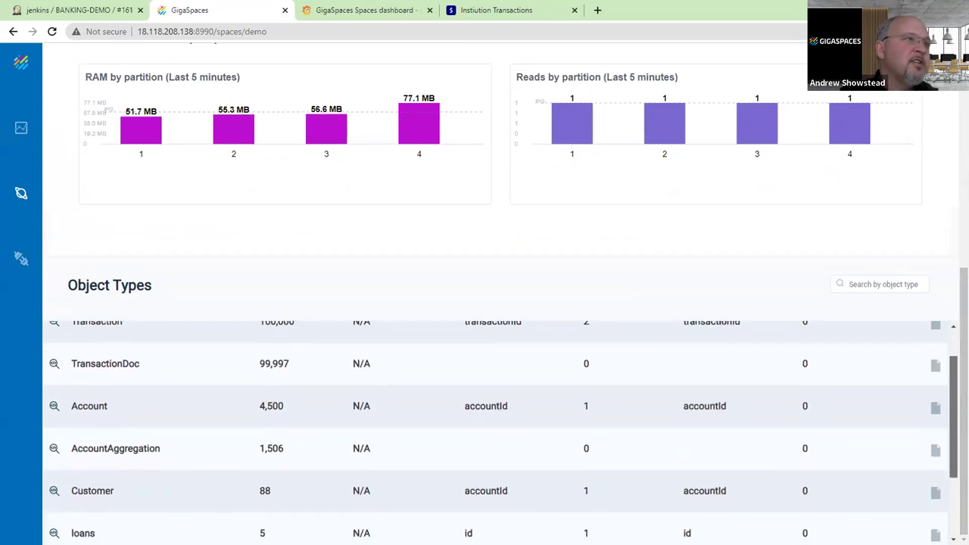
scroll(392, 386, down, 1)
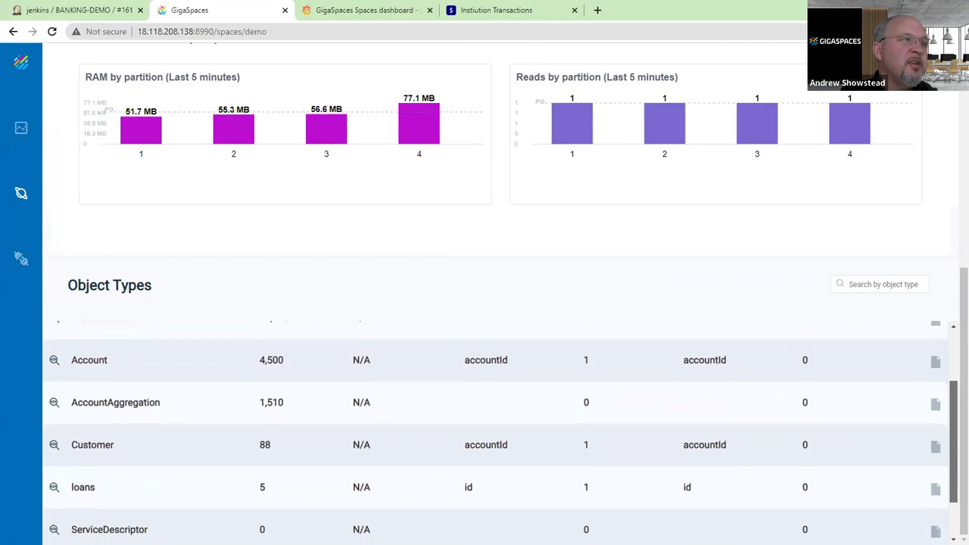
click(136, 407)
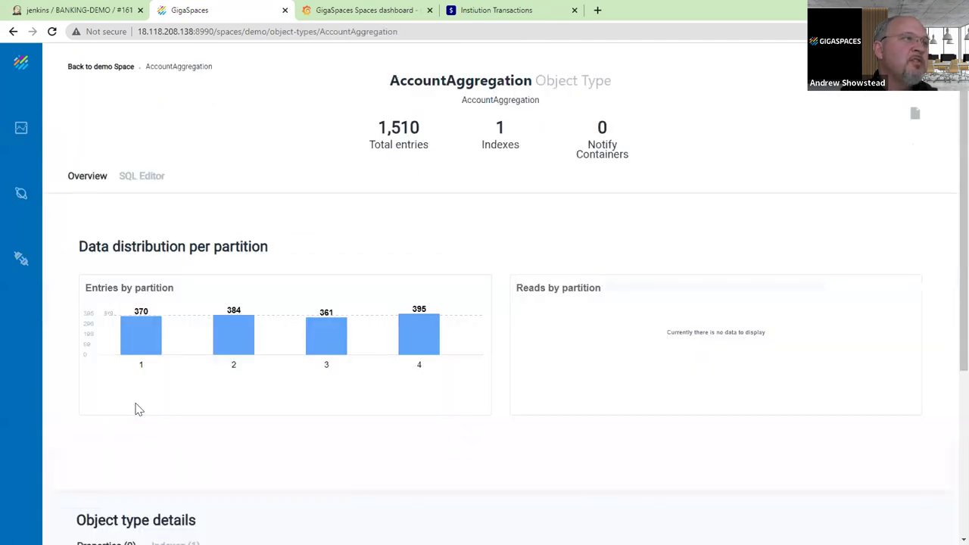
- Run the AccountAggregation SQL query, review the ten records, and return to the Spaces Overview
click(146, 177)
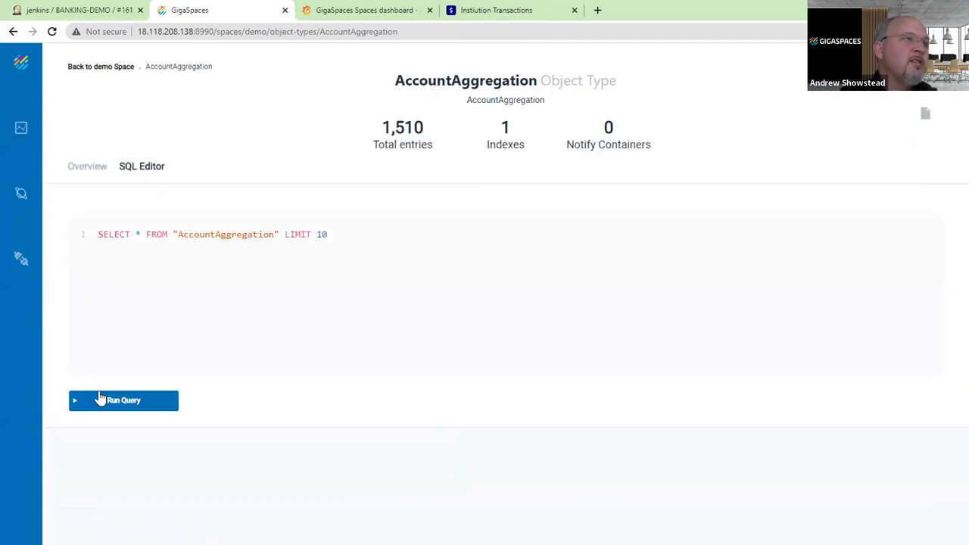
click(100, 399)
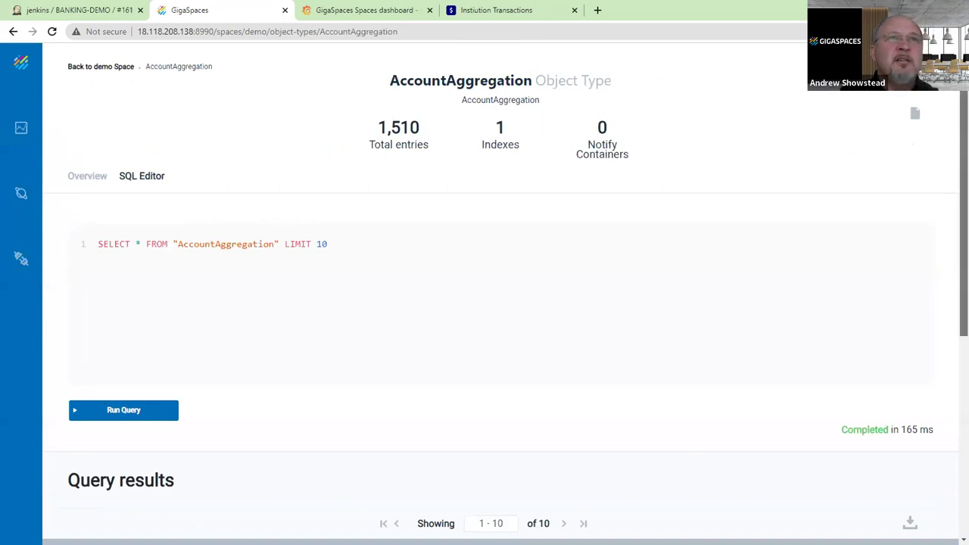
scroll(346, 277, down, 5)
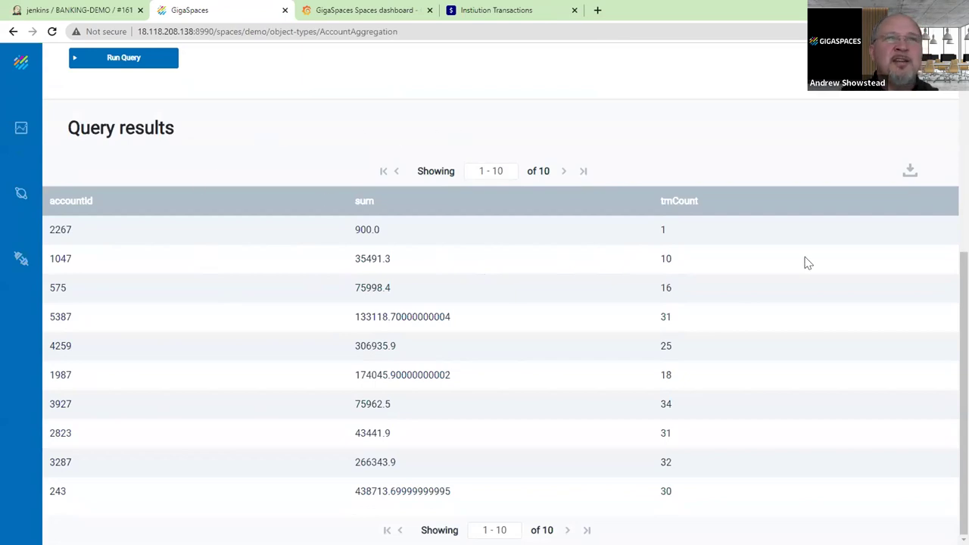
scroll(500, 296, up, 3)
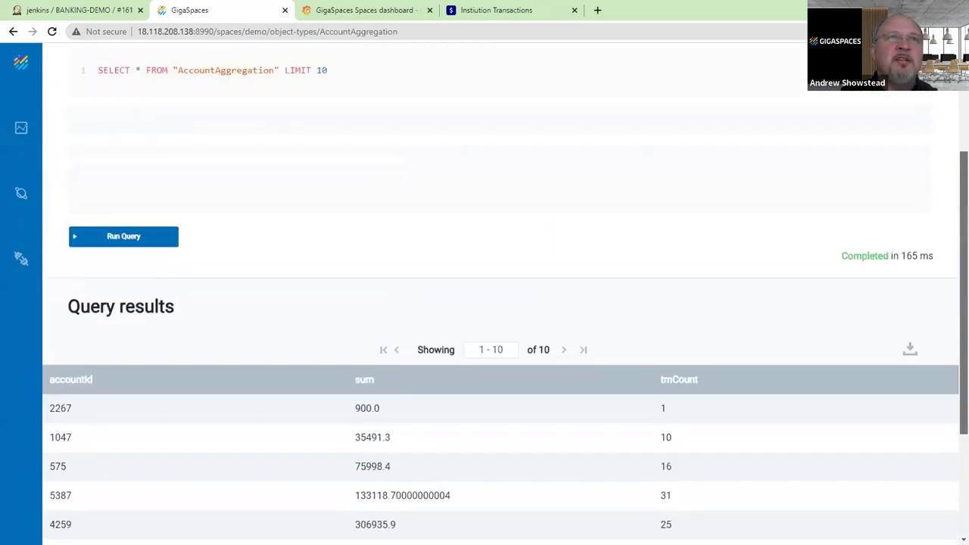
scroll(500, 295, up, 2)
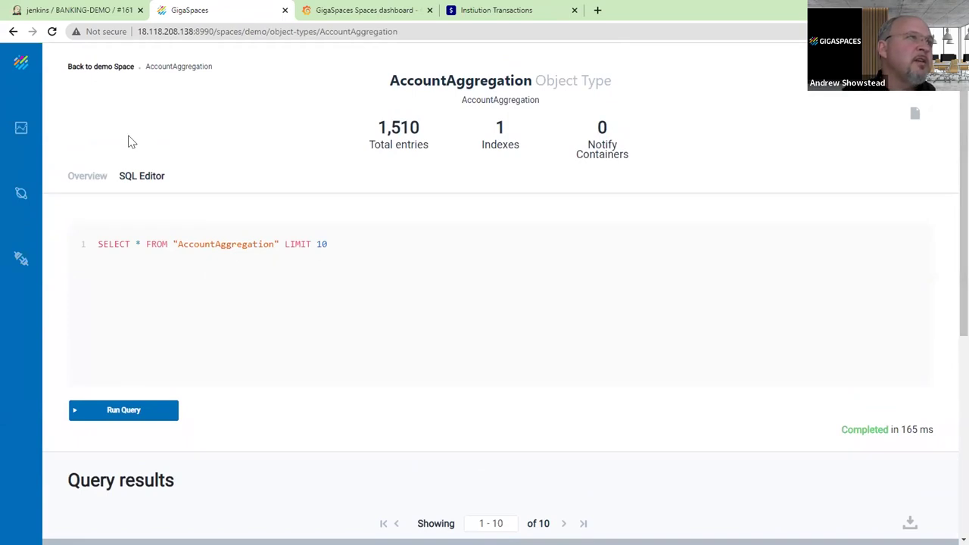
click(20, 195)
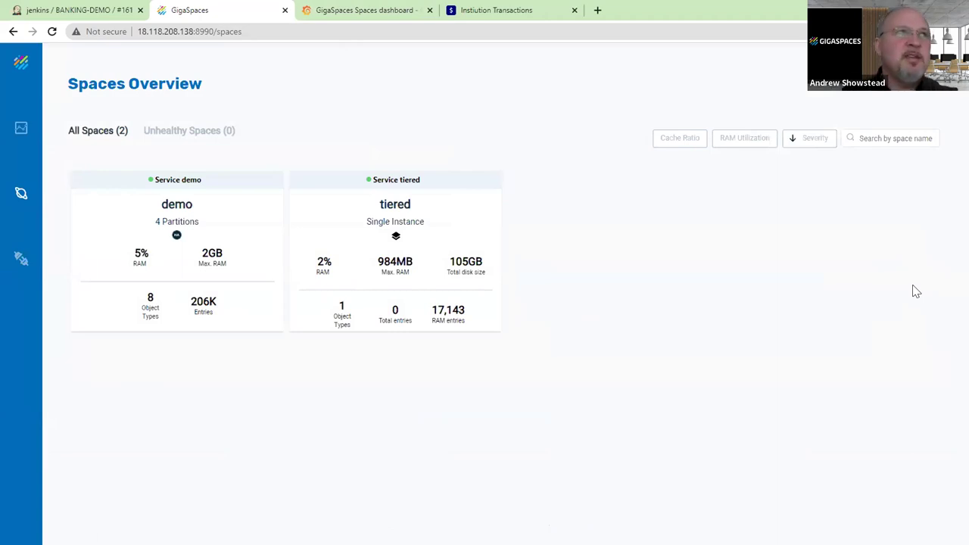
double_click(749, 9)
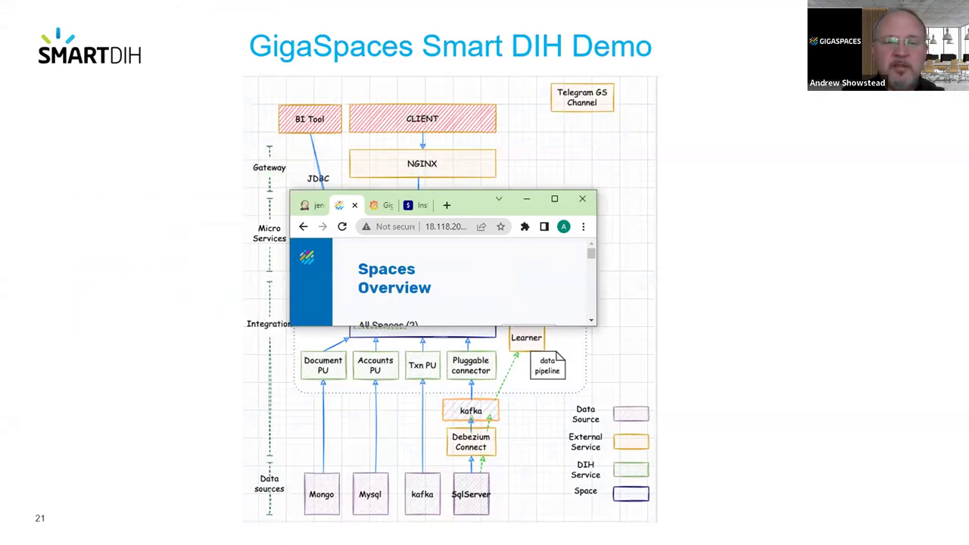
- Delete the testDB connection from DBeaver's Database Navigator and confirm the deletion
key(alt+Tab)
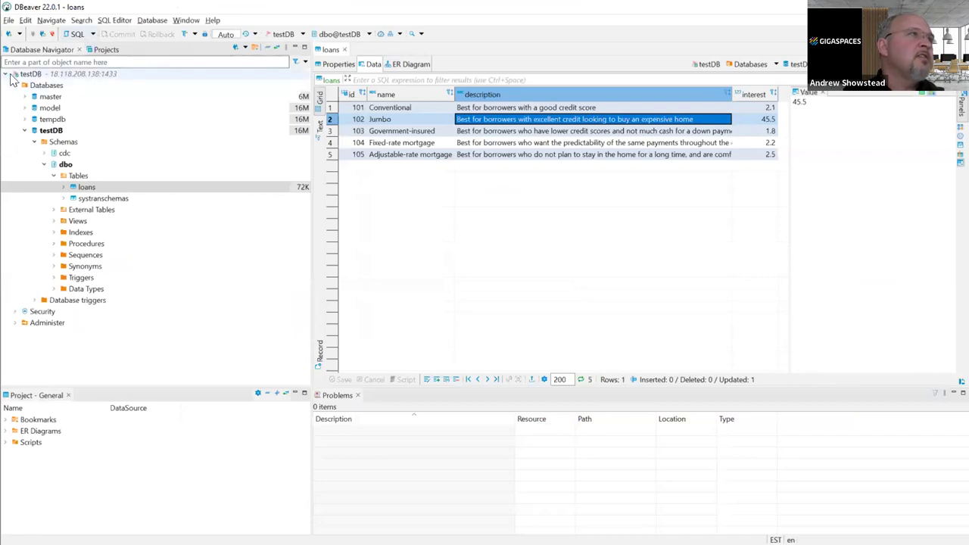
click(22, 75)
right_click(25, 75)
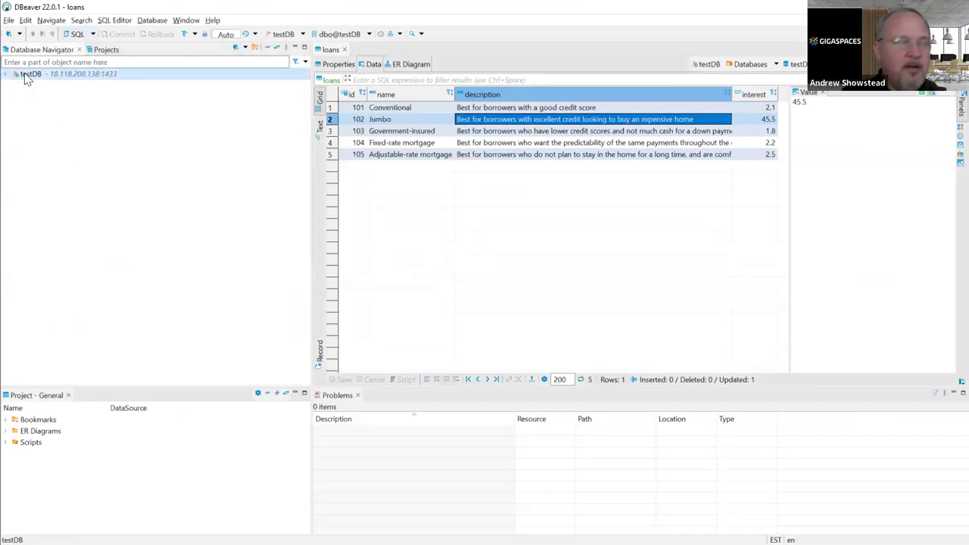
click(51, 244)
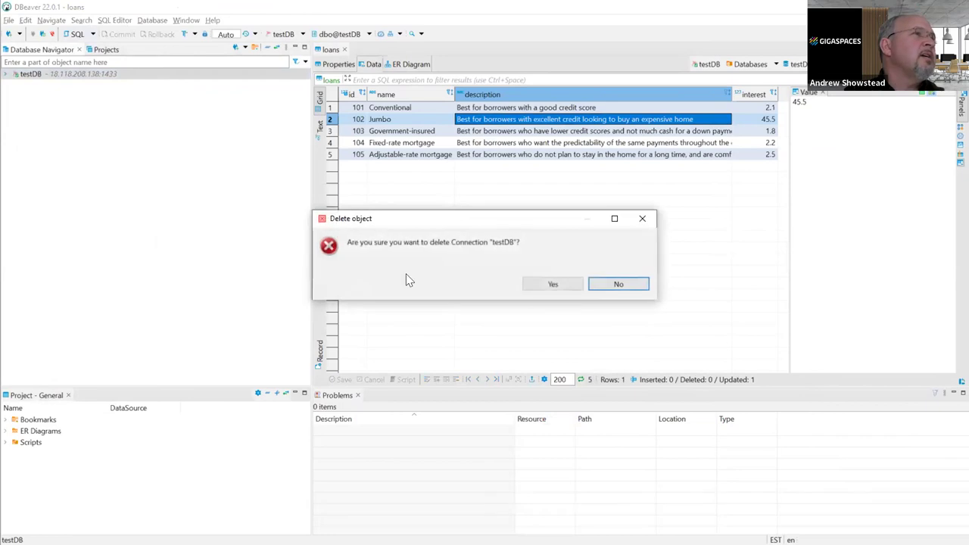
click(550, 284)
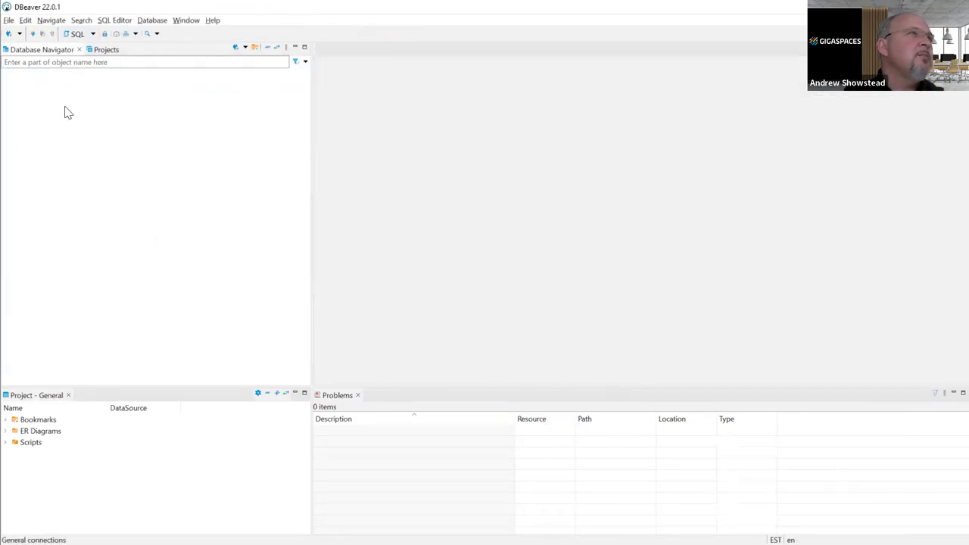
- Create an ODBC connection with database smartDIH and the data user's username and password
click(9, 35)
click(344, 117)
click(263, 321)
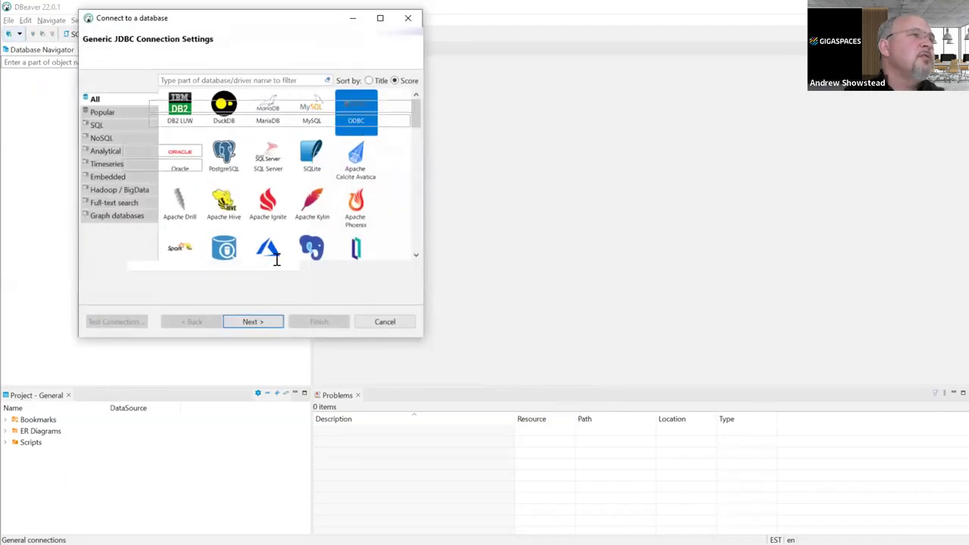
click(265, 116)
text(smart)
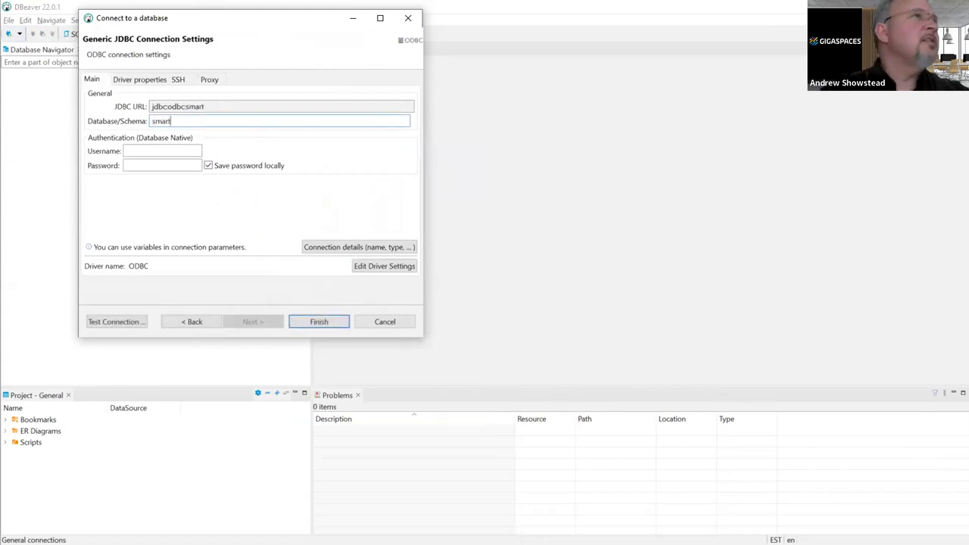
text(DIH)
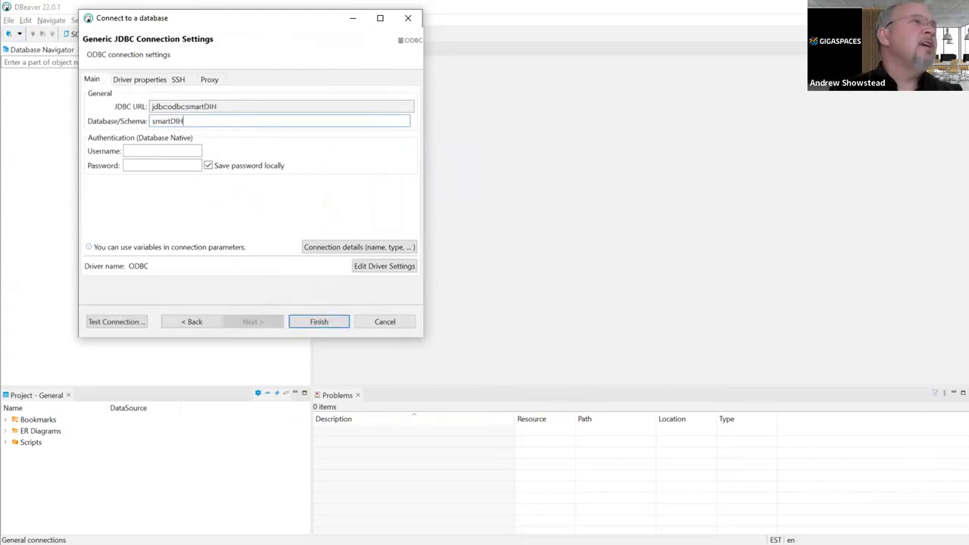
click(166, 149)
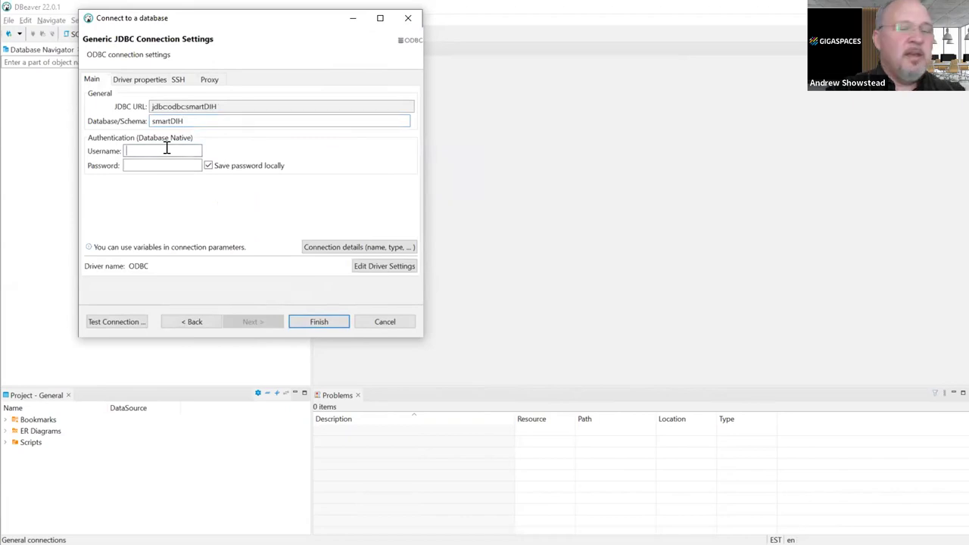
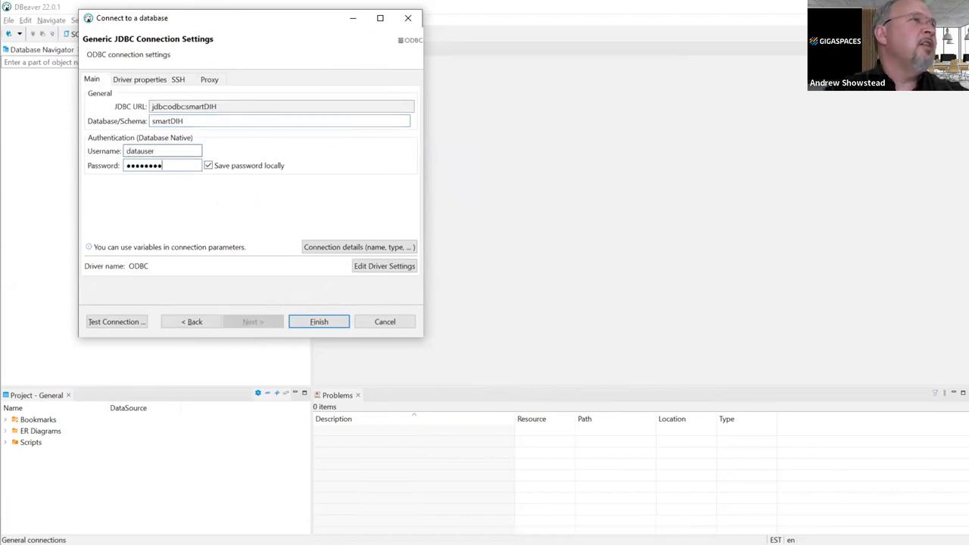
click(318, 322)
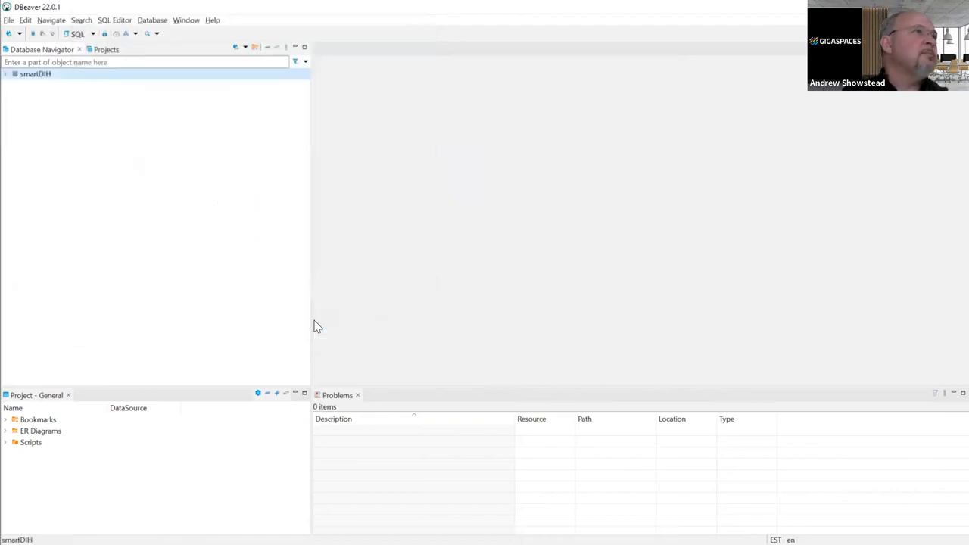
click(6, 75)
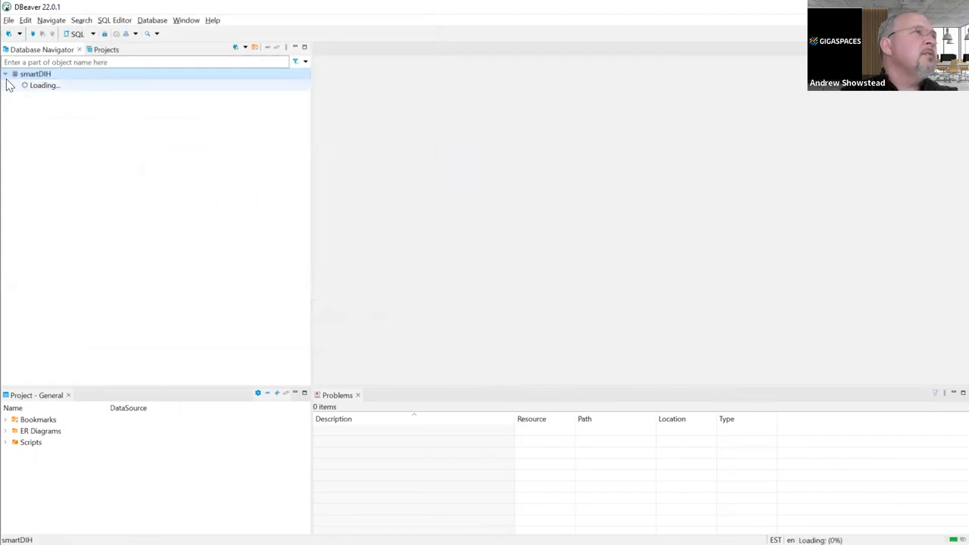
- Expand smartDIH's demo > public > Tables and start a new SQL script, Script-26
click(14, 85)
click(24, 98)
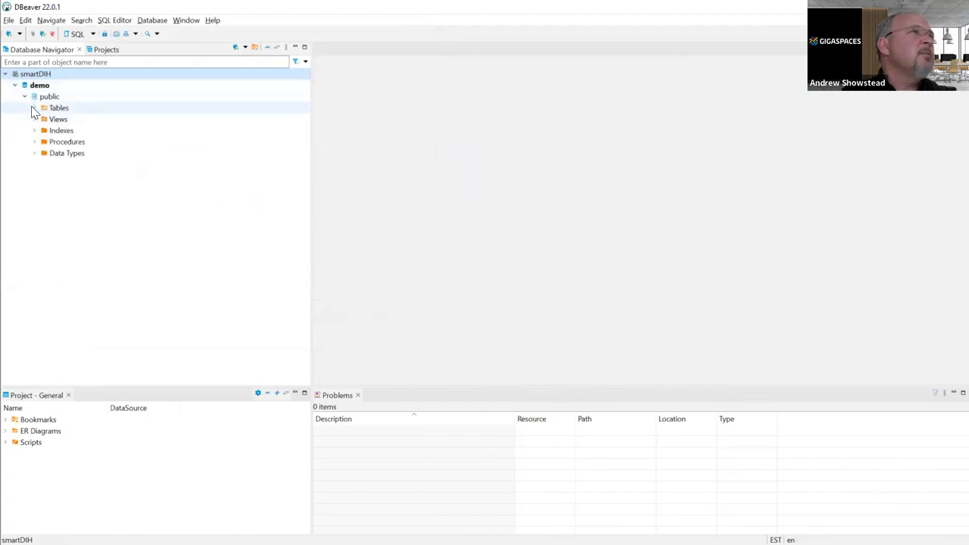
click(34, 110)
click(34, 109)
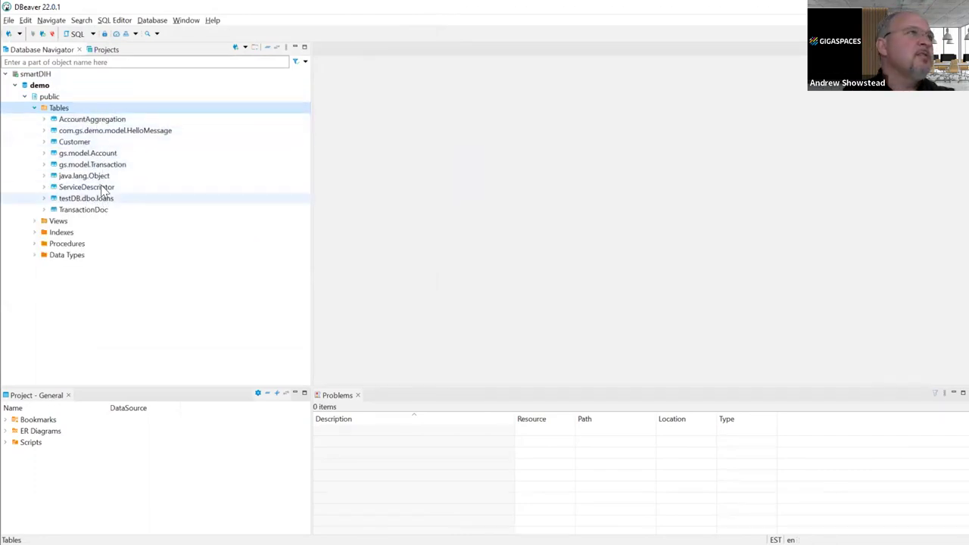
click(74, 32)
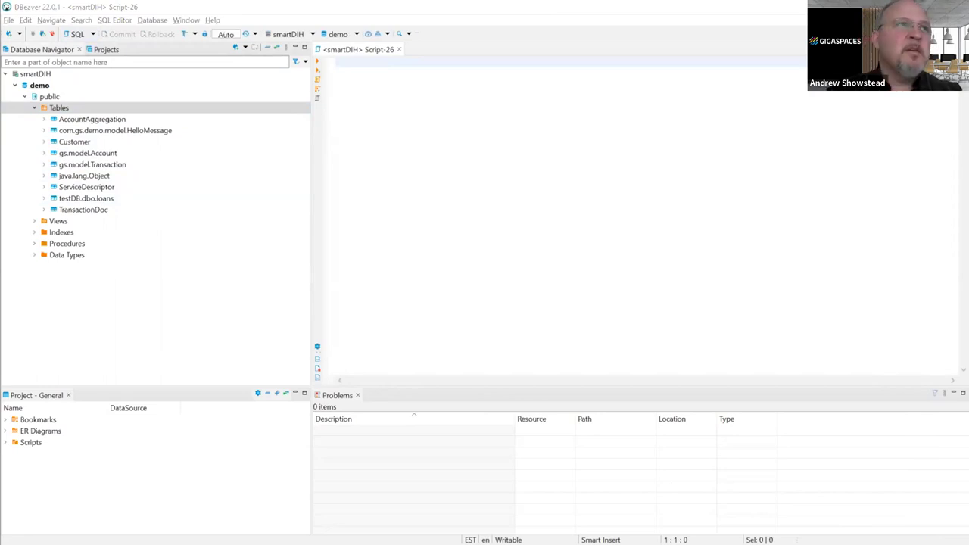
- Paste and run the Account–TransactionDoc join for account 192 and MONTHLY type, returning 89 rows
click(676, 61)
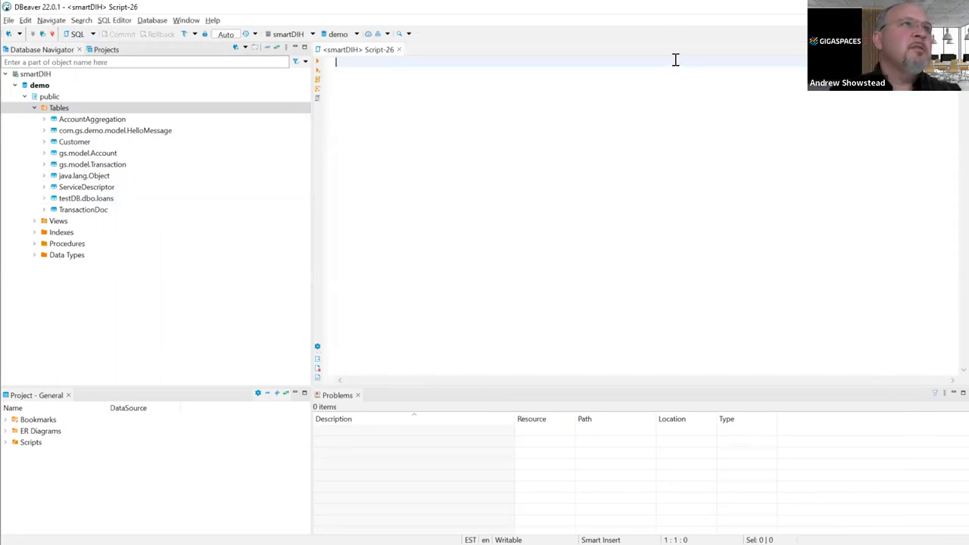
text(select * from "gs.model.Account" a, "TransactionDoc" t where a.accountId=t.accountId and a.accountId=192 and a.accountType='MONTHLY')
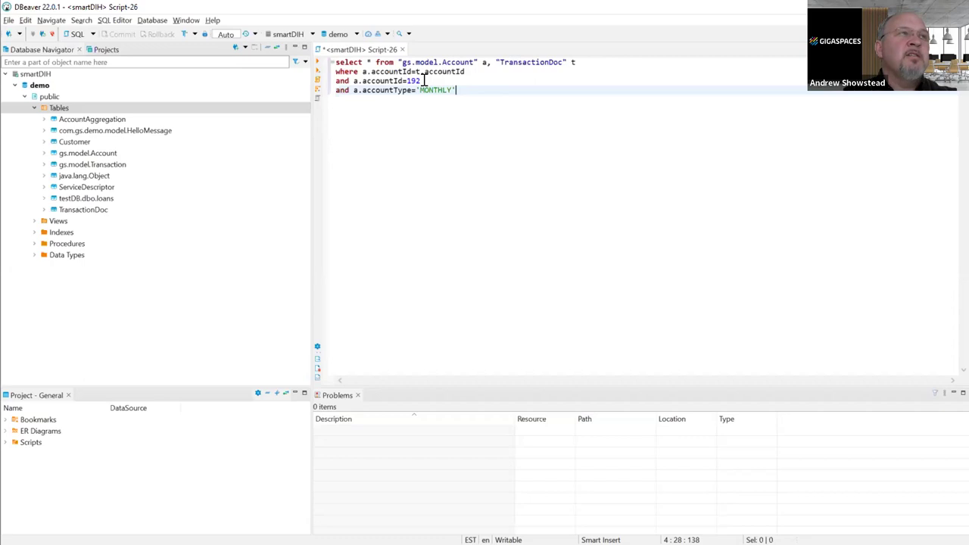
drag(421, 80, 361, 73)
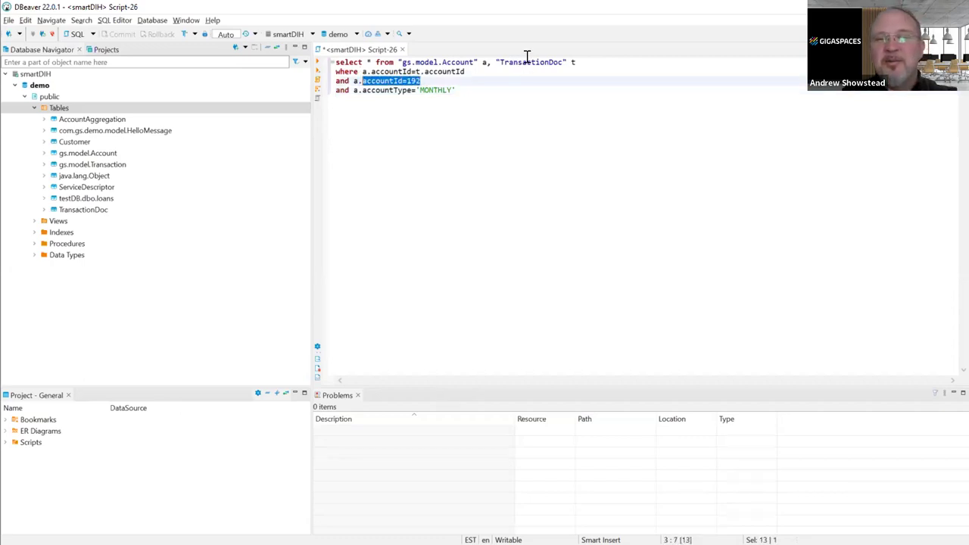
click(454, 90)
drag(455, 90, 421, 89)
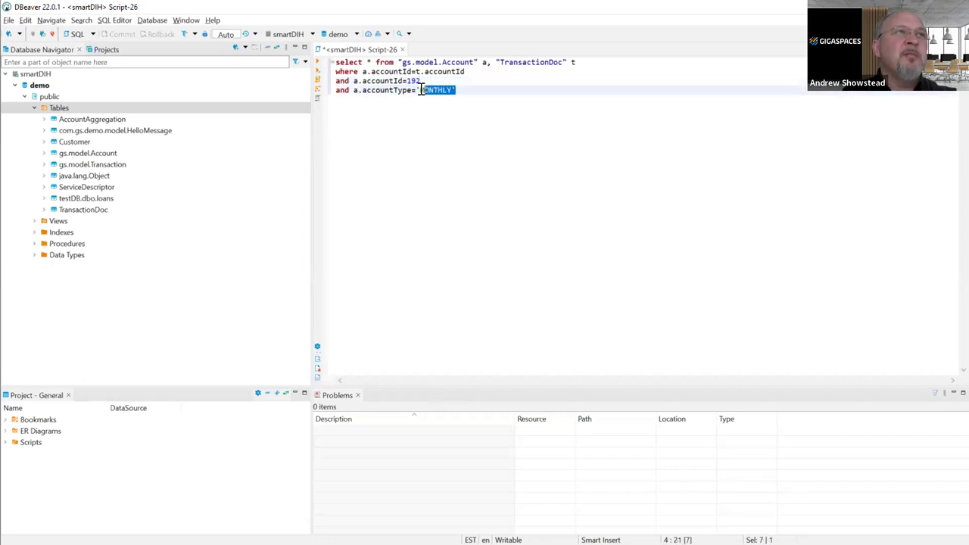
click(505, 87)
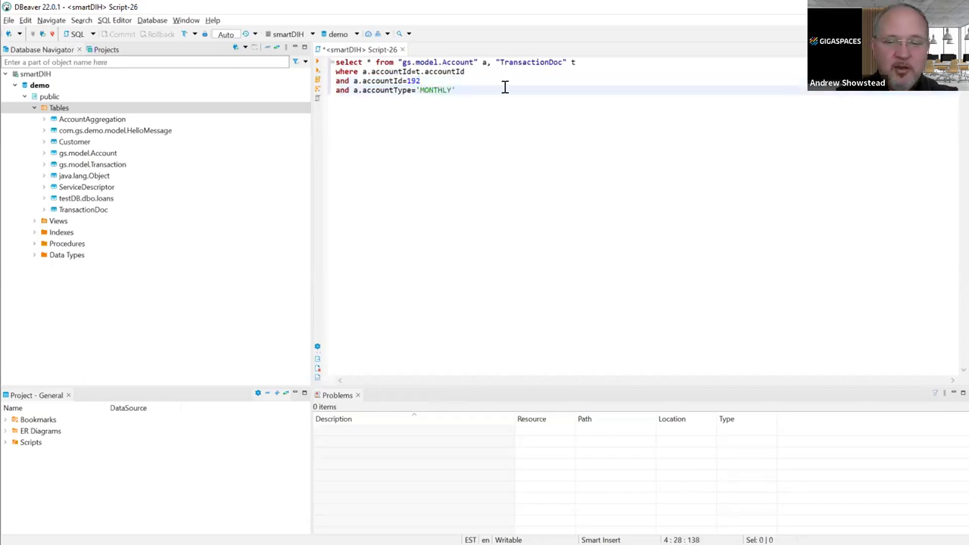
key(ctrl+Return)
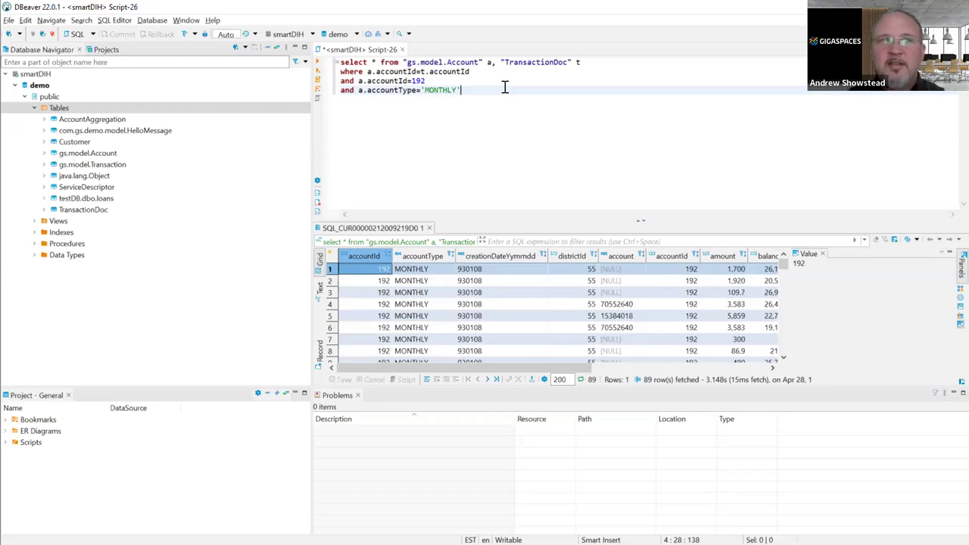
double_click(595, 12)
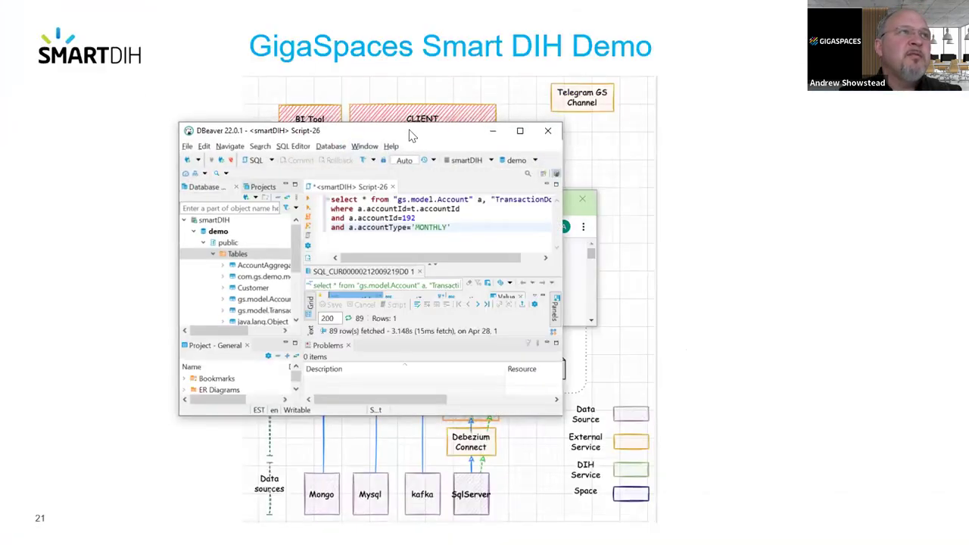